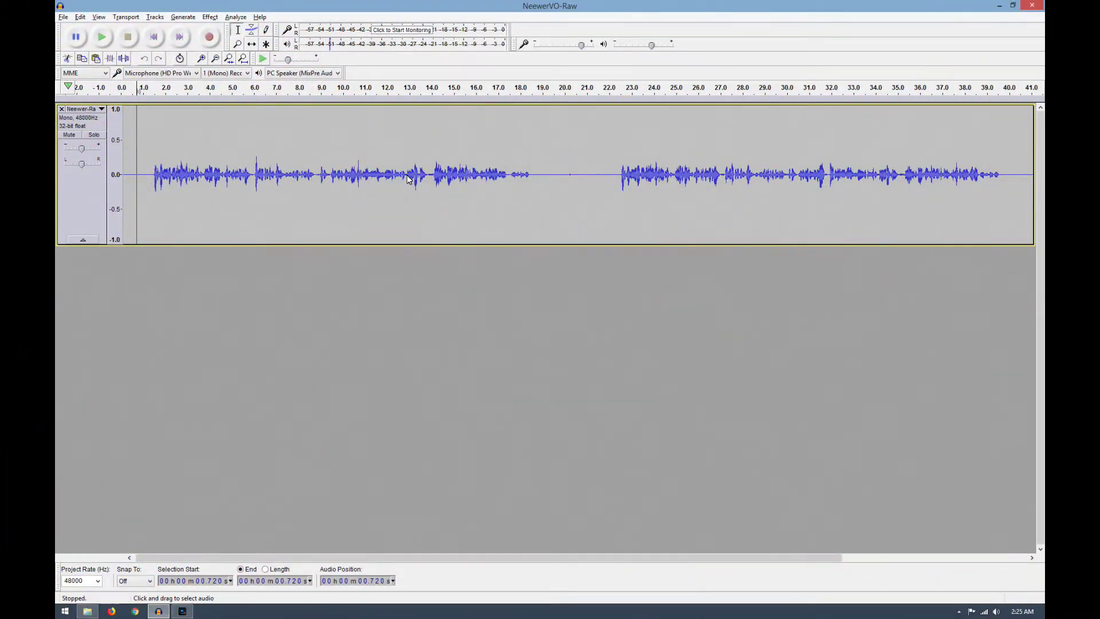
Play the NeewerVO-Raw voiceover, then open the track's display menu.
{"action": "key", "text": "space"}
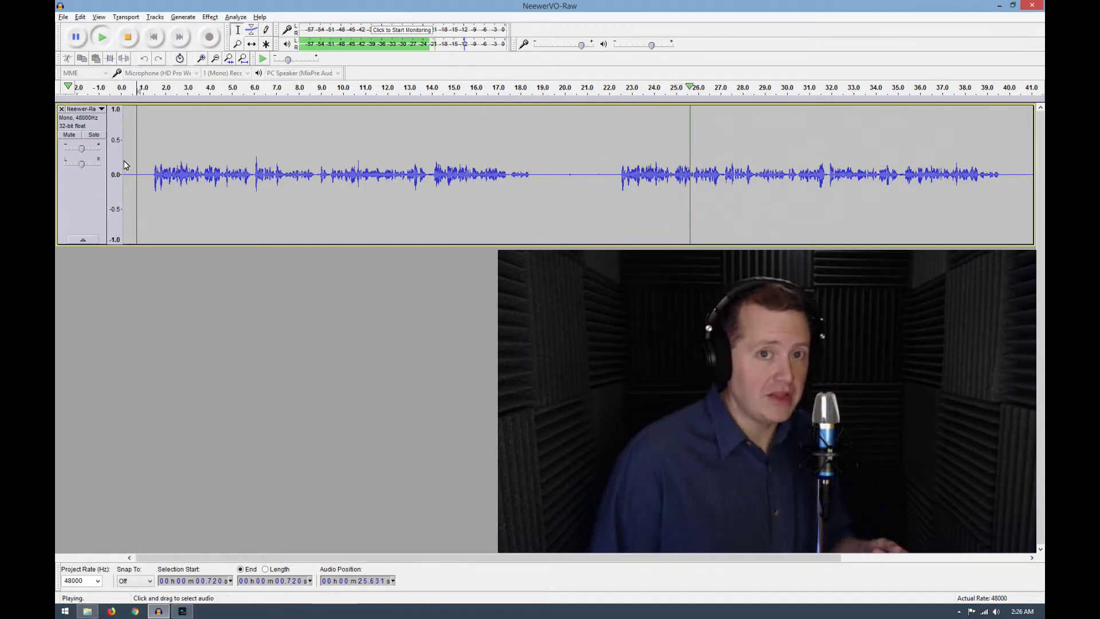
{"action": "left_click", "coordinate": [101, 109]}
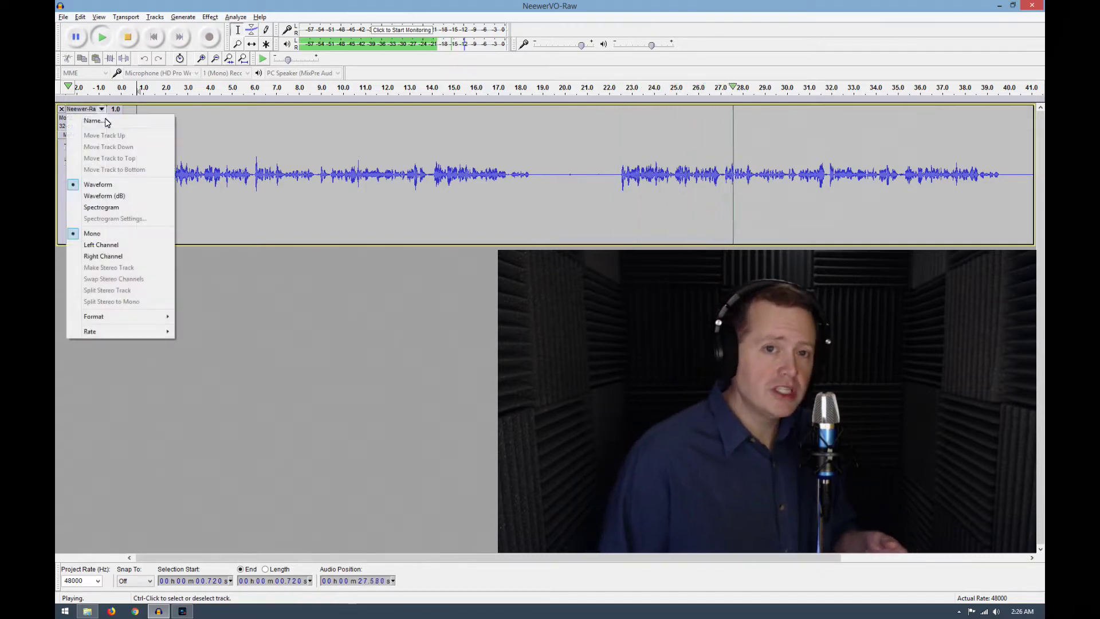
Show the track as Waveform (dB), scroll back to the start, and make the track much taller.
{"action": "left_click", "coordinate": [127, 197]}
{"action": "left_click", "coordinate": [101, 109]}
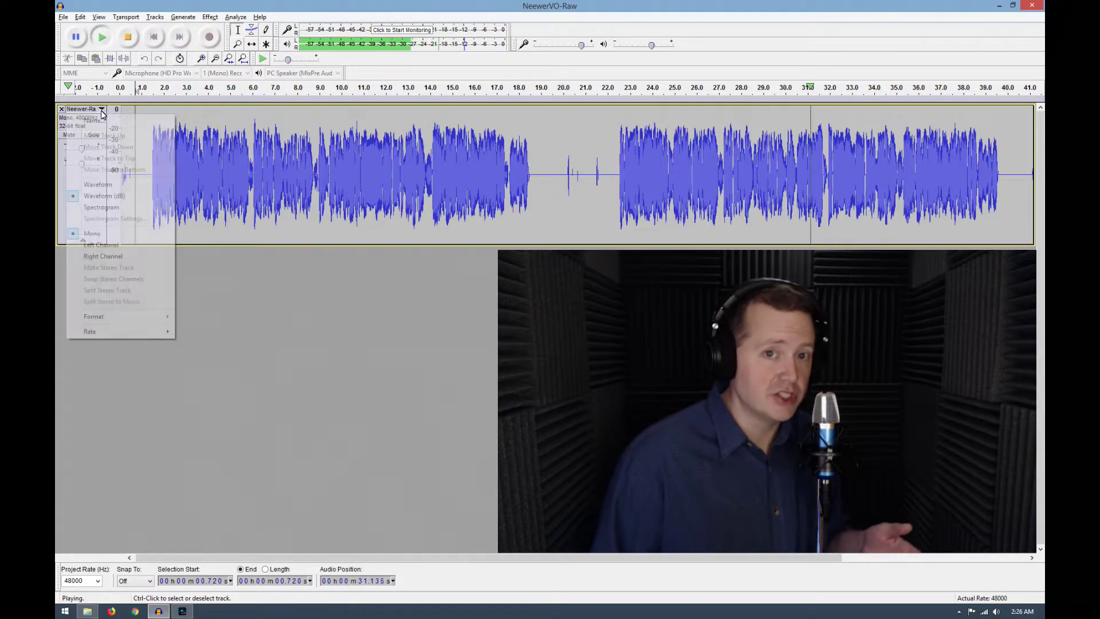
{"action": "left_click", "coordinate": [121, 196]}
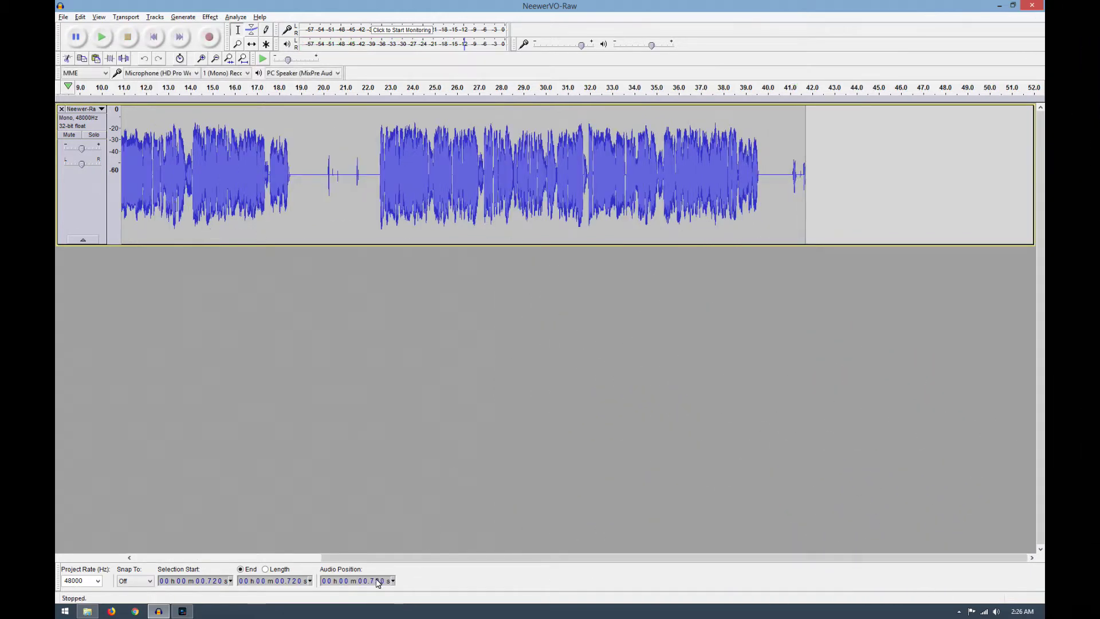
{"action": "left_click_drag", "start_coordinate": [373, 558], "coordinate": [185, 558]}
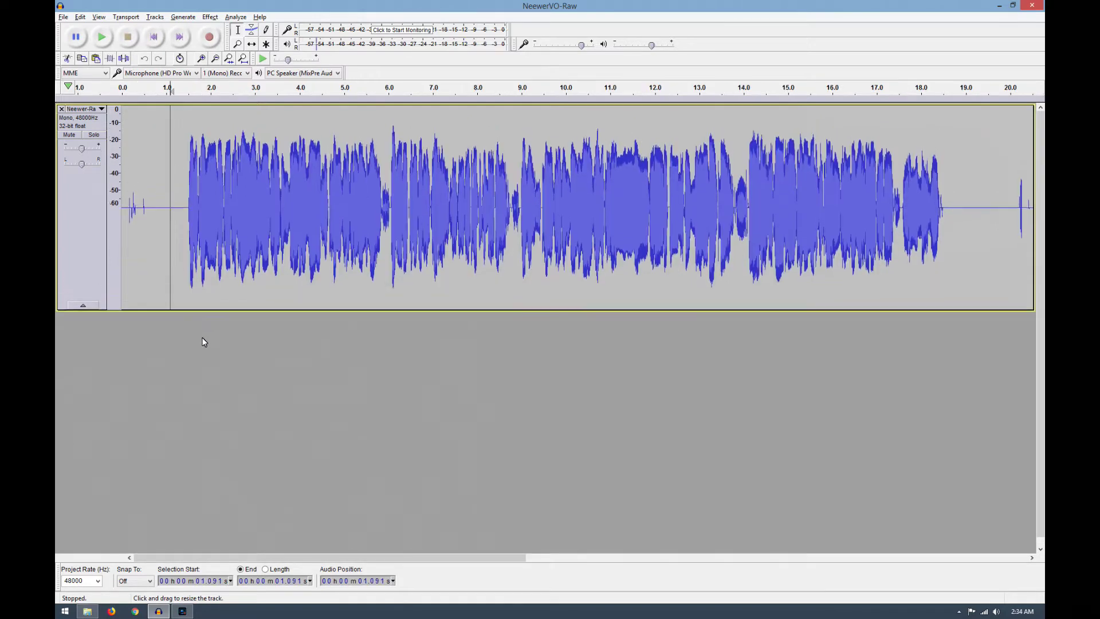
{"action": "left_click_drag", "start_coordinate": [202, 337], "coordinate": [205, 546]}
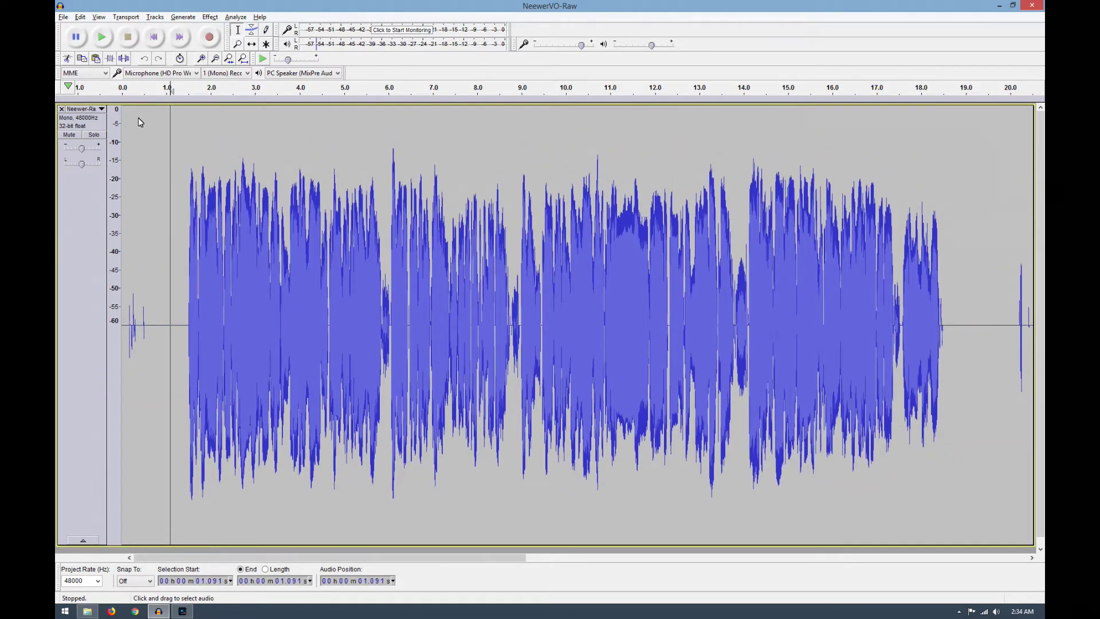
Switch the enlarged NeewerVO-Raw track to the Spectrogram view.
{"action": "left_click", "coordinate": [98, 109]}
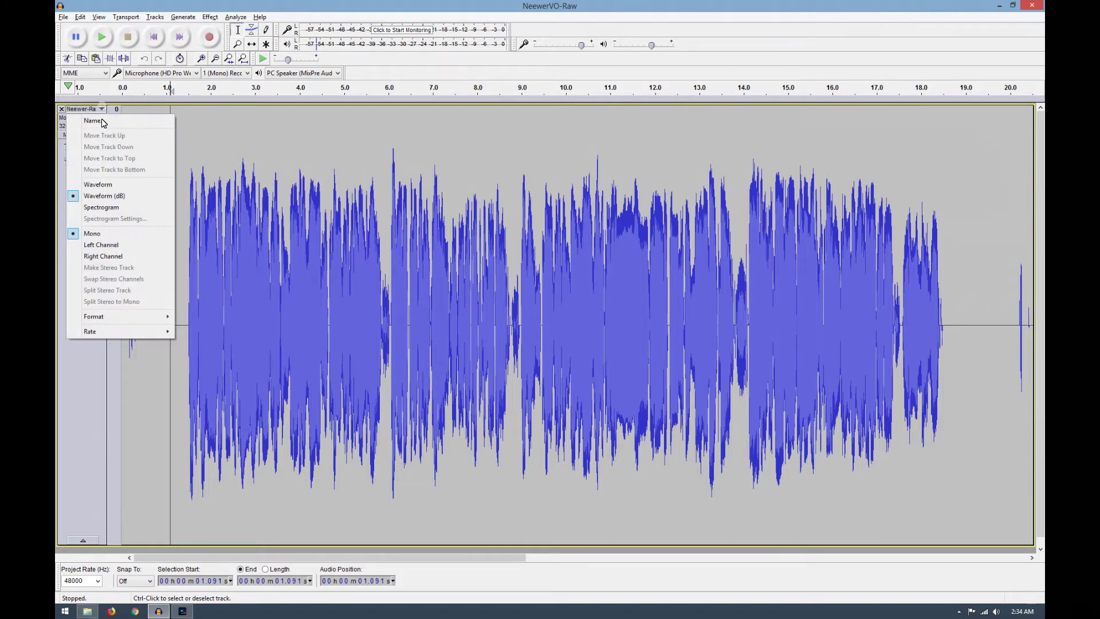
{"action": "left_click", "coordinate": [102, 207]}
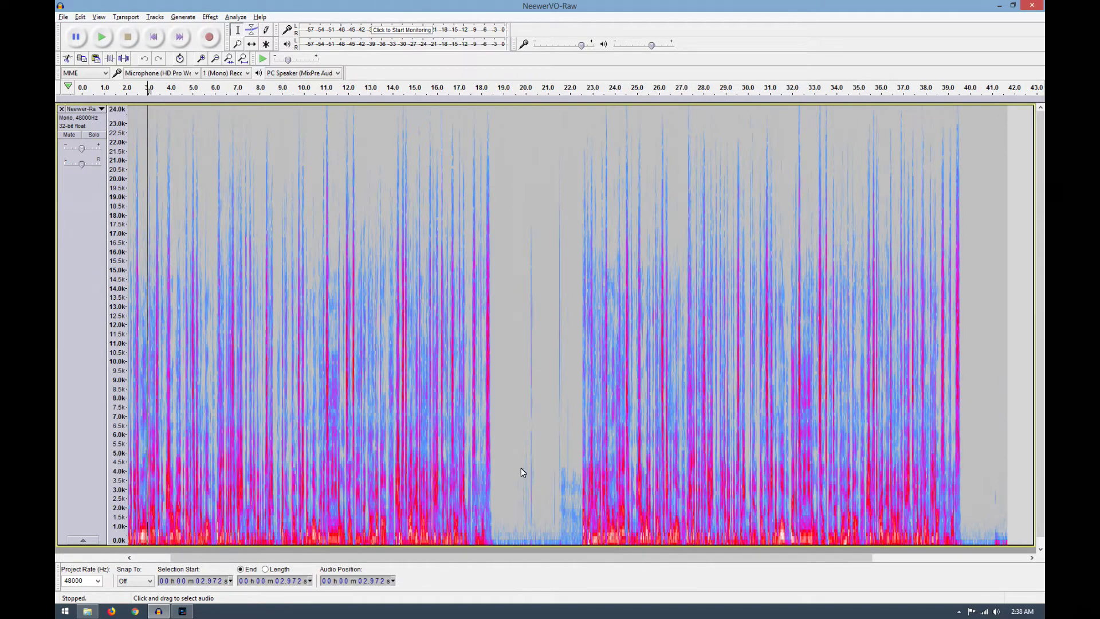
Zoom in on the pause near 18.86 s and play it from 17.98 s.
{"action": "left_click", "coordinate": [500, 453]}
{"action": "scroll", "coordinate": [505, 456], "scroll_direction": "up", "scroll_amount": 3}
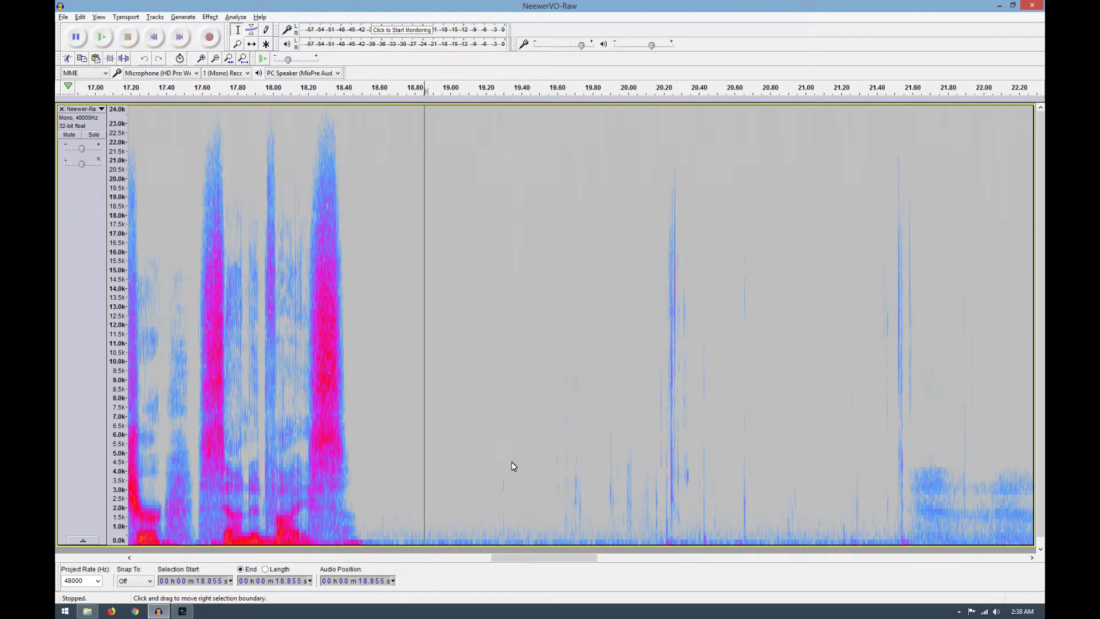
{"action": "left_click", "coordinate": [269, 442]}
{"action": "key", "text": "space"}
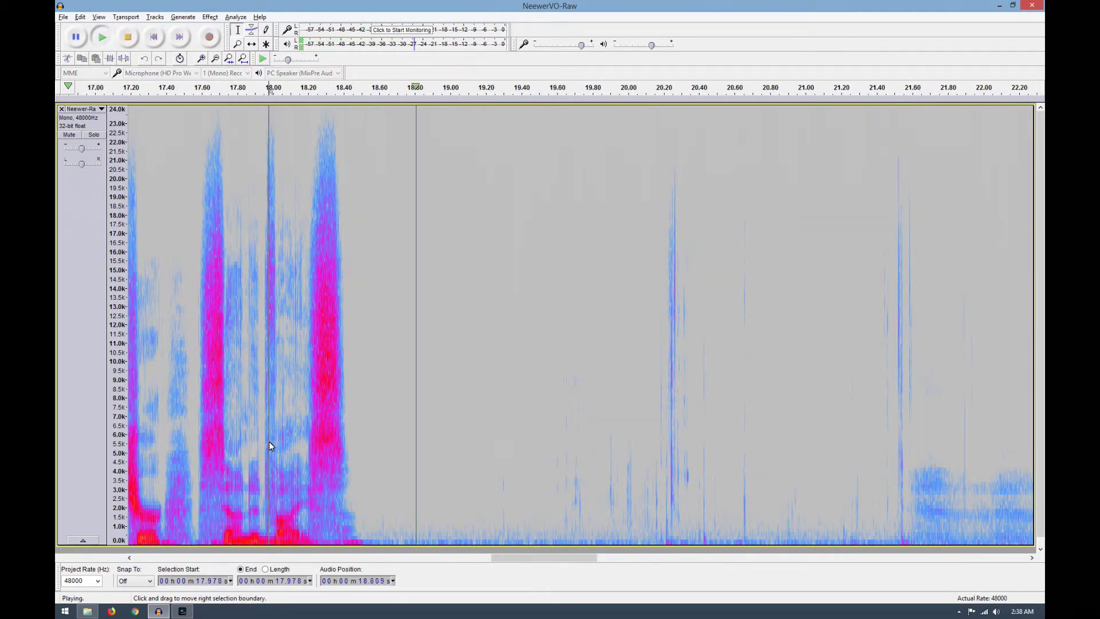
{"action": "key", "text": "space"}
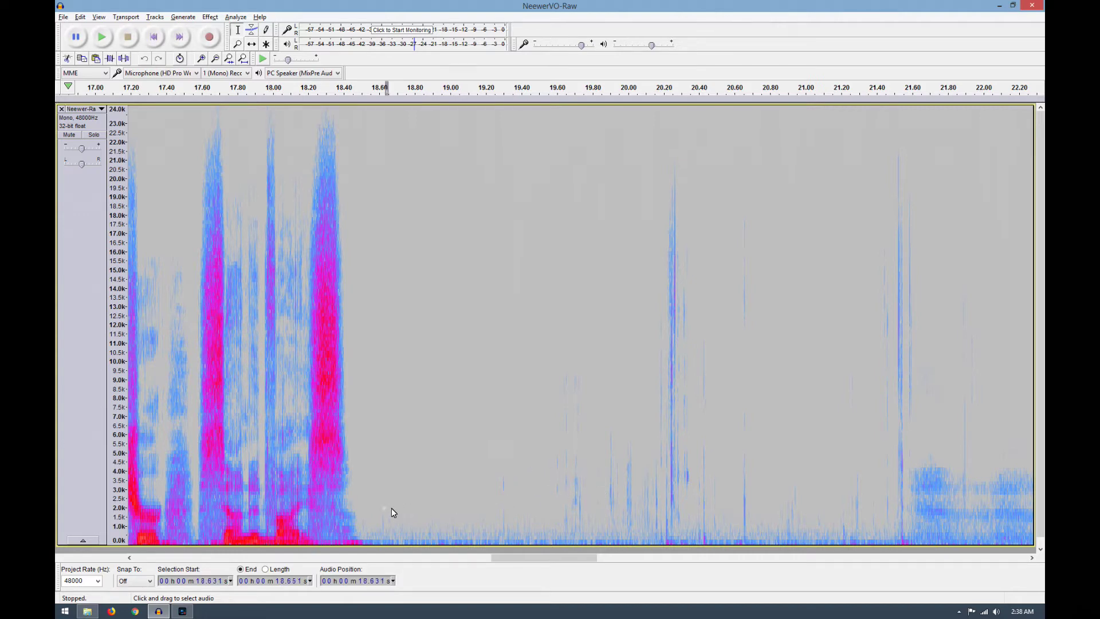
Select and audition the noise-only stretch from 18.65 to 19.29 s.
{"action": "left_click_drag", "start_coordinate": [386, 509], "coordinate": [505, 501]}
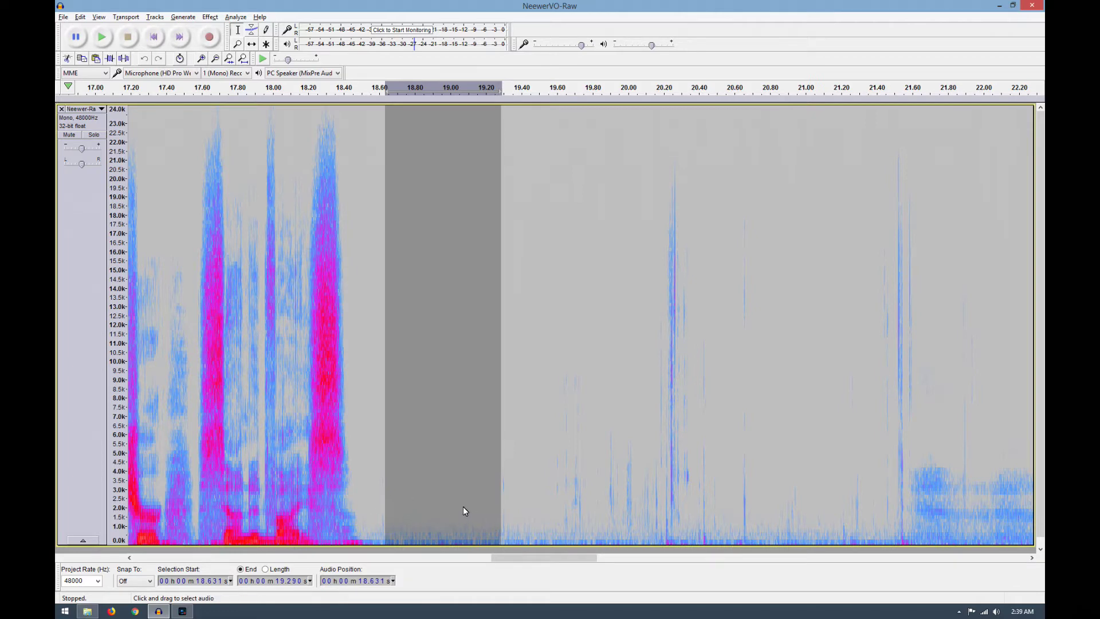
{"action": "key", "text": "space"}
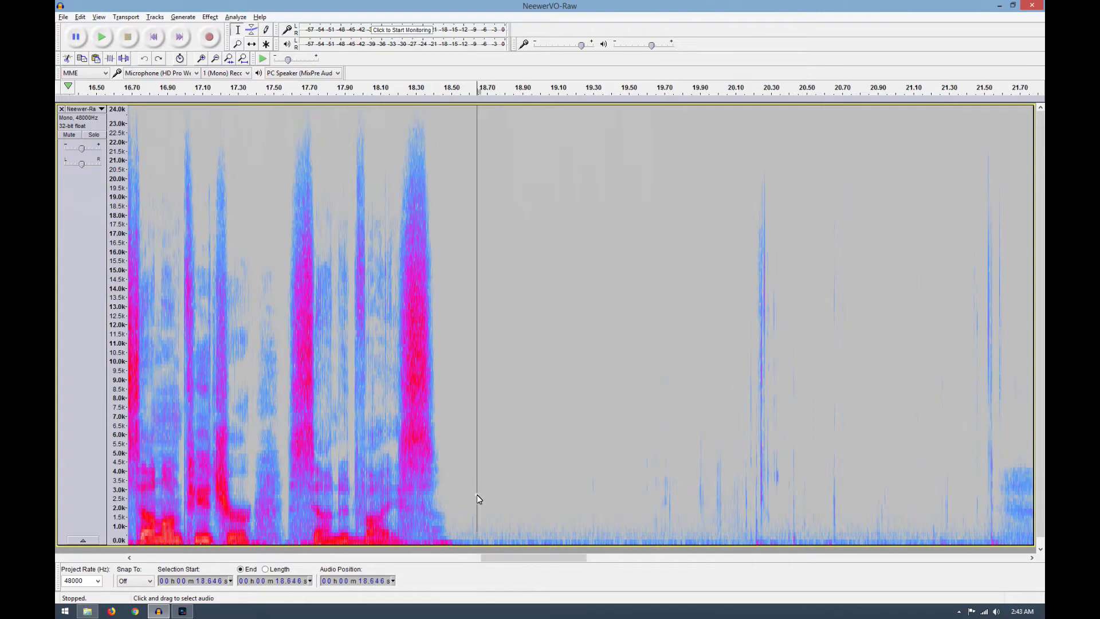
{"action": "left_click_drag", "start_coordinate": [477, 495], "coordinate": [591, 504]}
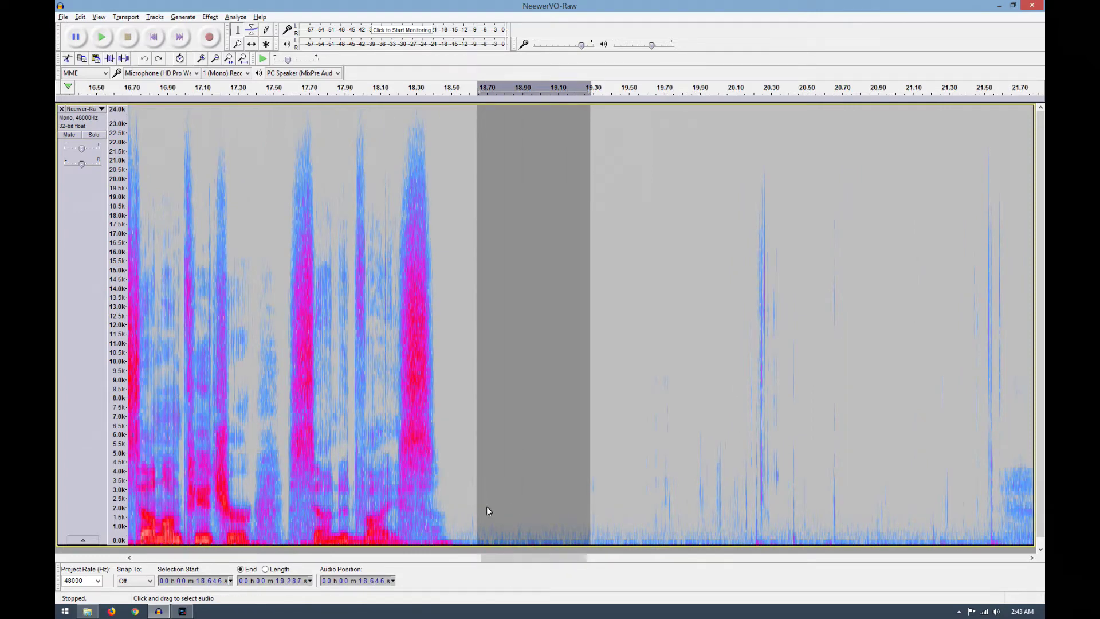
Capture a Noise Reduction noise profile from the selected gap.
{"action": "left_click", "coordinate": [209, 16]}
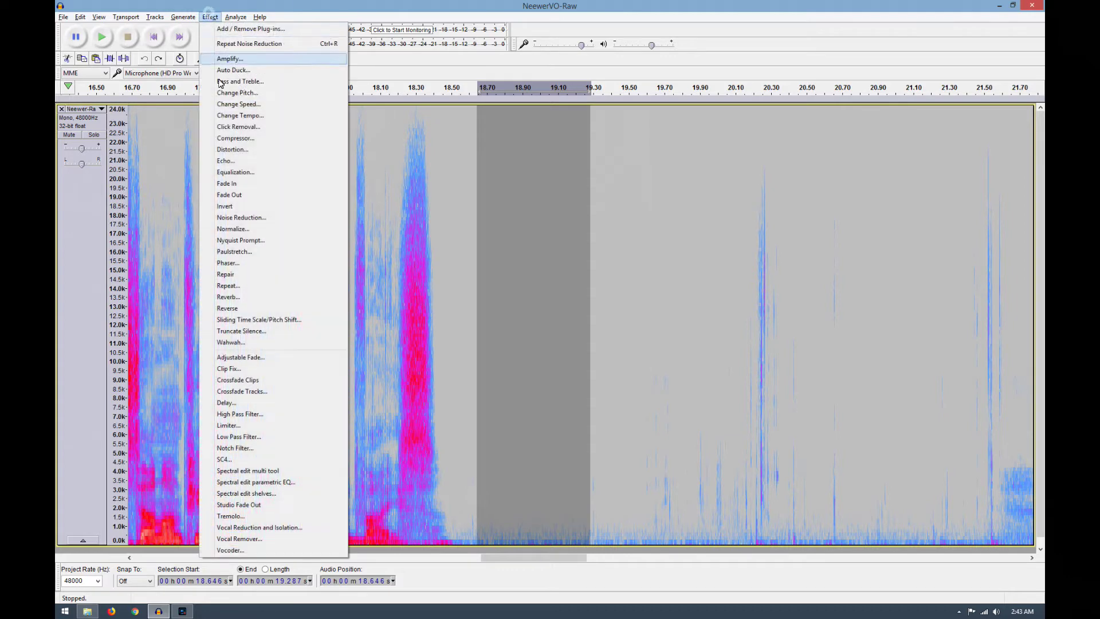
{"action": "left_click", "coordinate": [247, 214]}
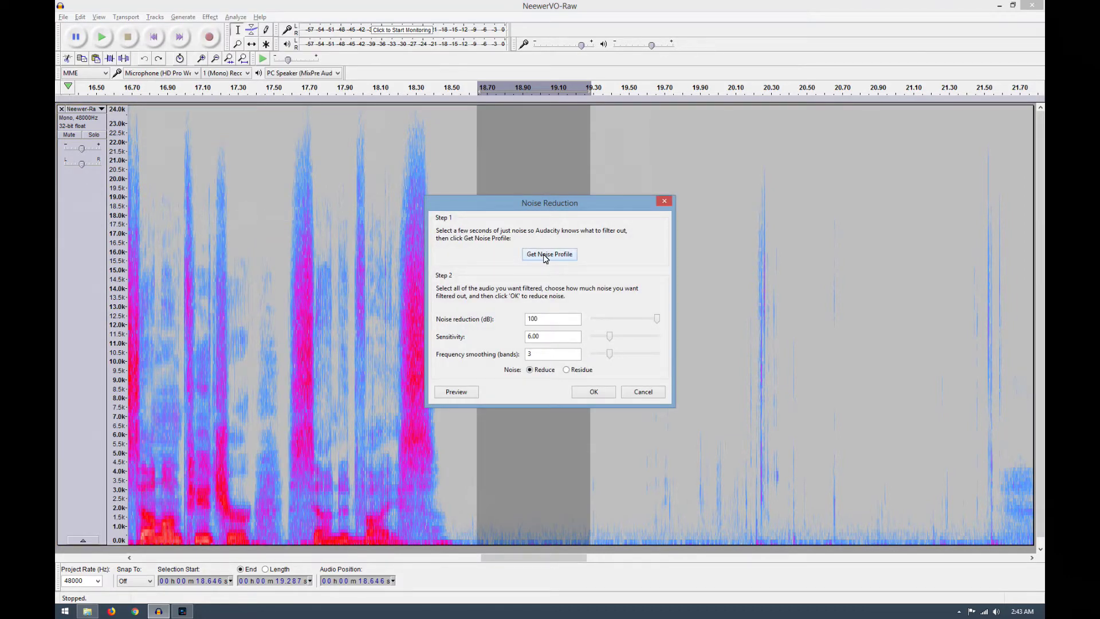
{"action": "left_click", "coordinate": [546, 257]}
Select the whole voiceover track and apply Noise Reduction to it.
{"action": "double_click", "coordinate": [488, 431]}
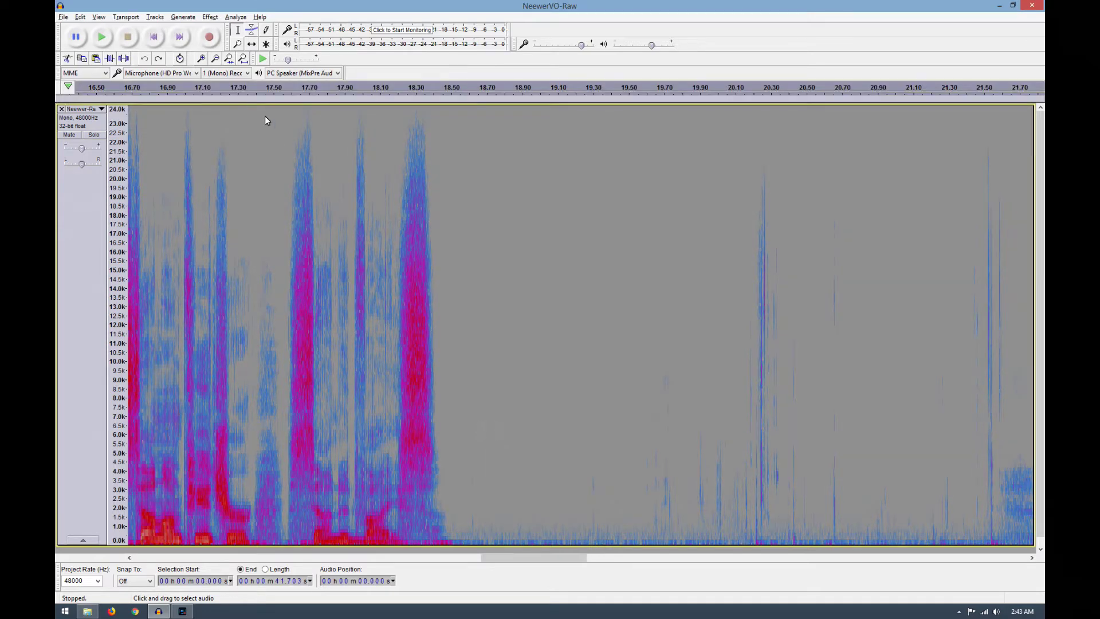
{"action": "left_click", "coordinate": [210, 17]}
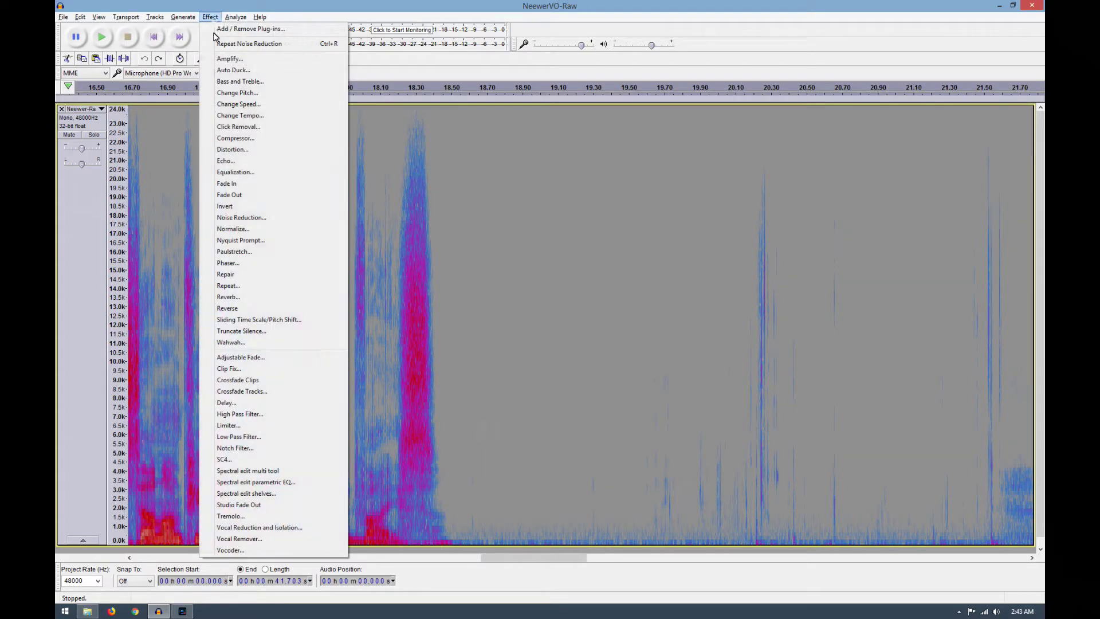
{"action": "left_click", "coordinate": [243, 219]}
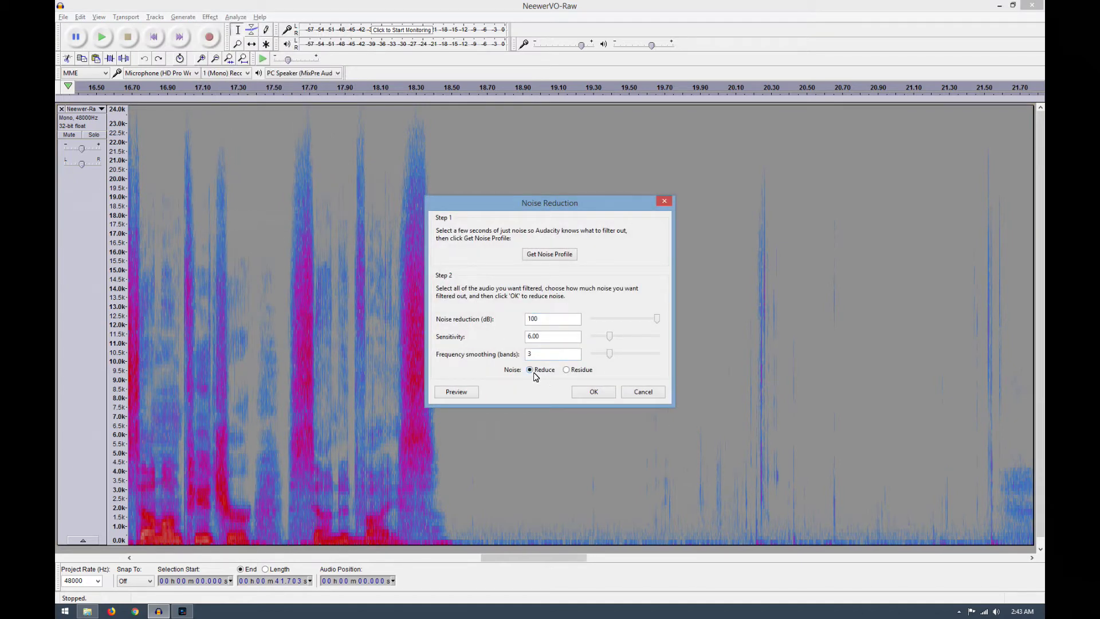
{"action": "left_click", "coordinate": [594, 392]}
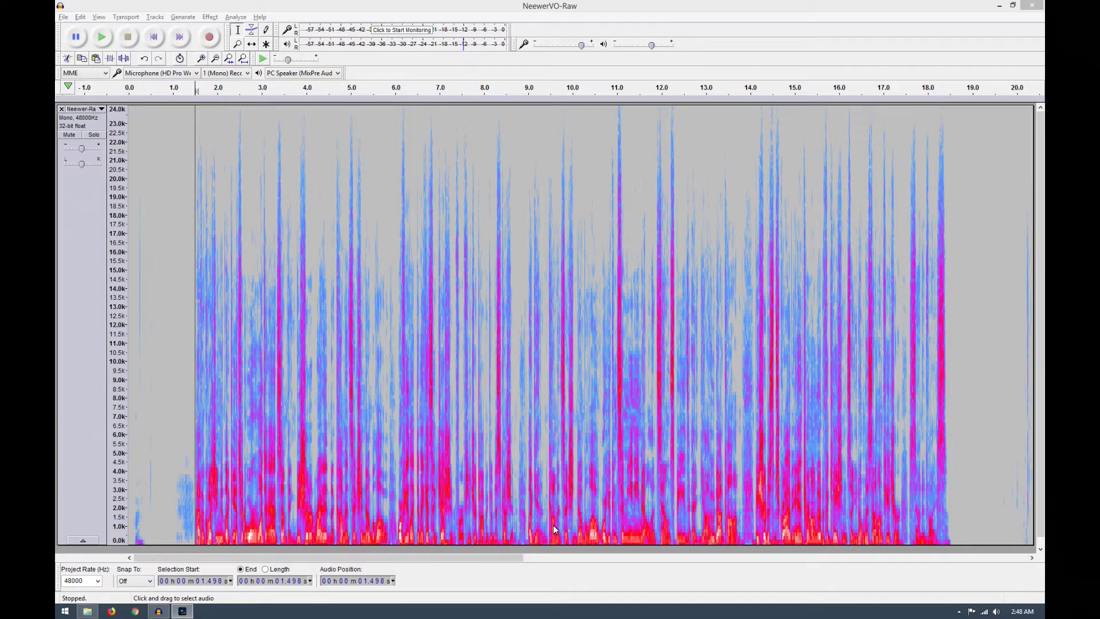
Undo the noise reduction and select the lead-in from 0 to 1.5 s.
{"action": "left_click", "coordinate": [80, 17]}
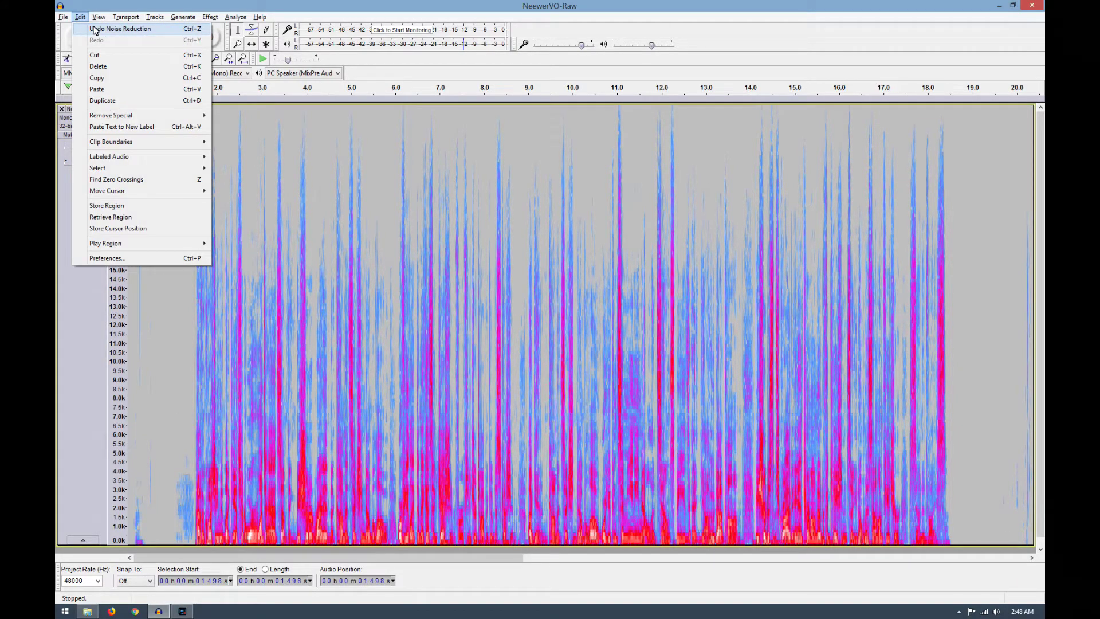
{"action": "left_click", "coordinate": [95, 29]}
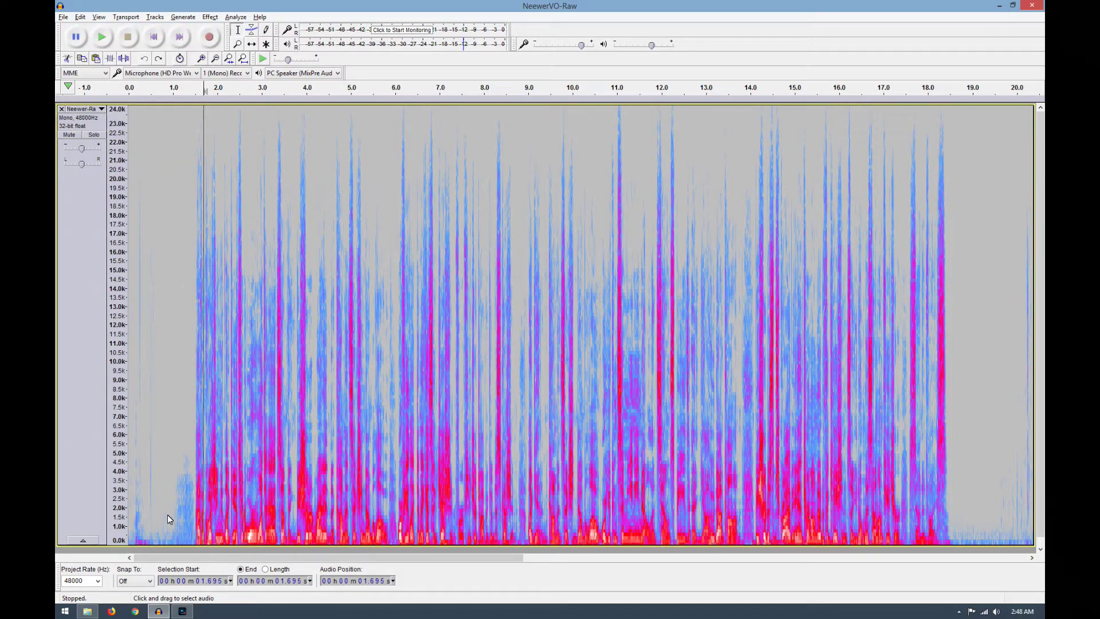
{"action": "left_click", "coordinate": [194, 535]}
{"action": "scroll", "coordinate": [231, 535], "scroll_direction": "up", "scroll_amount": 2, "text": "ctrl"}
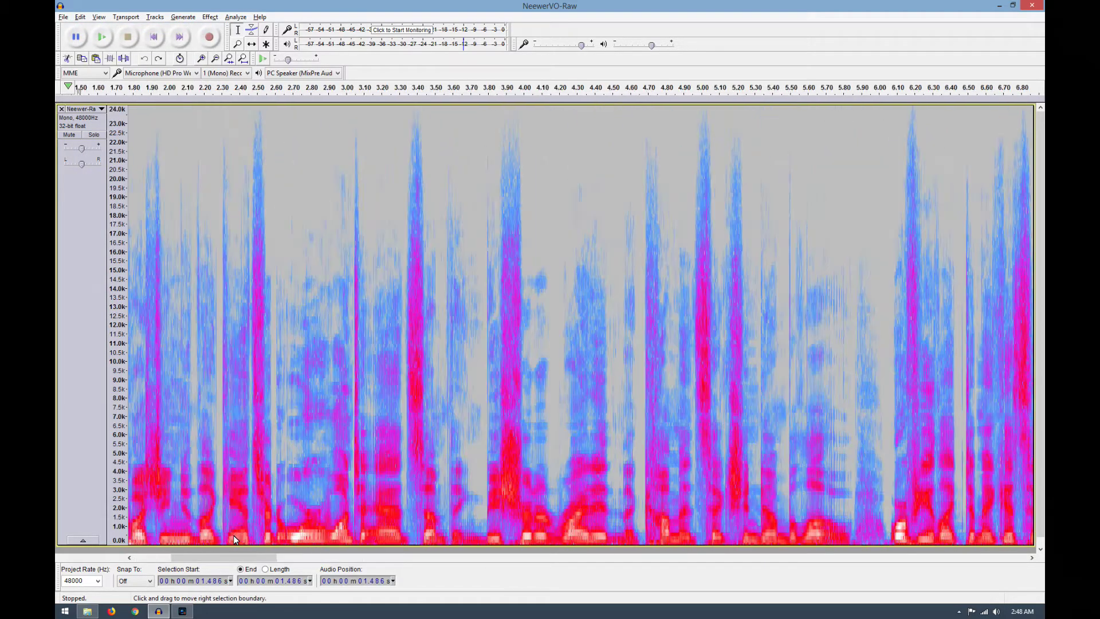
{"action": "left_click_drag", "start_coordinate": [274, 558], "coordinate": [199, 558]}
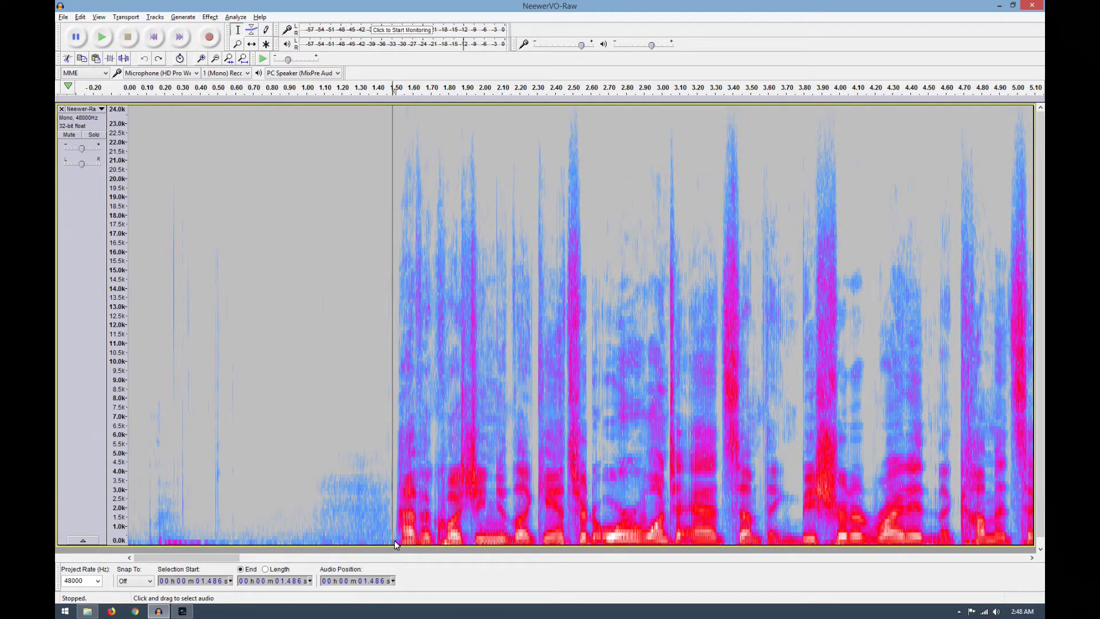
{"action": "left_click_drag", "start_coordinate": [394, 541], "coordinate": [66, 546]}
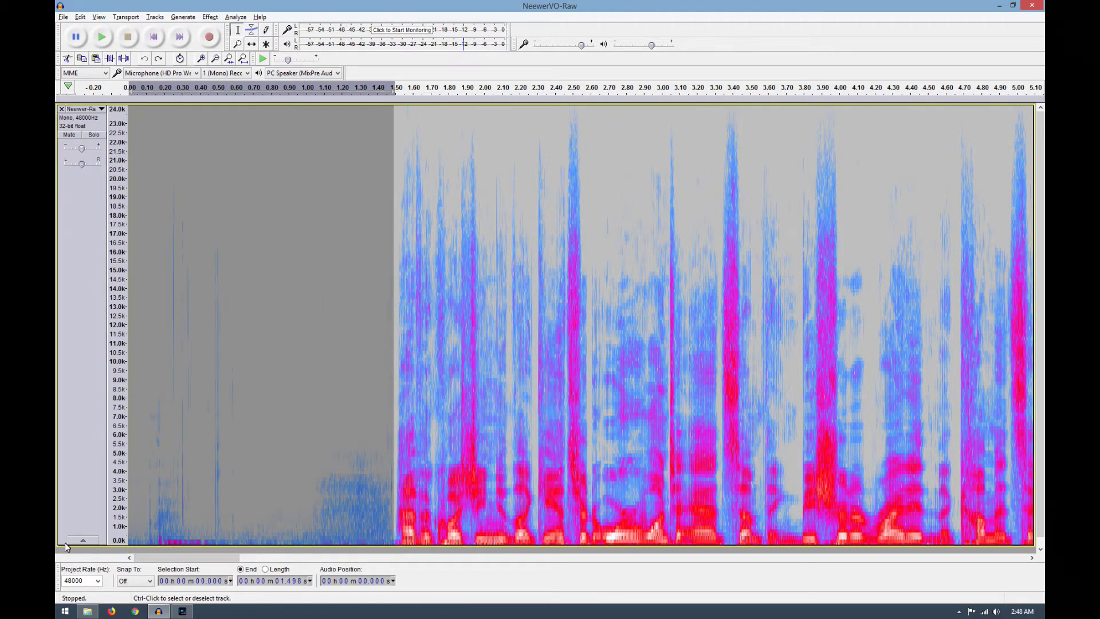
Replace the selected 1.5-second lead-in with generated silence.
{"action": "left_click", "coordinate": [210, 18]}
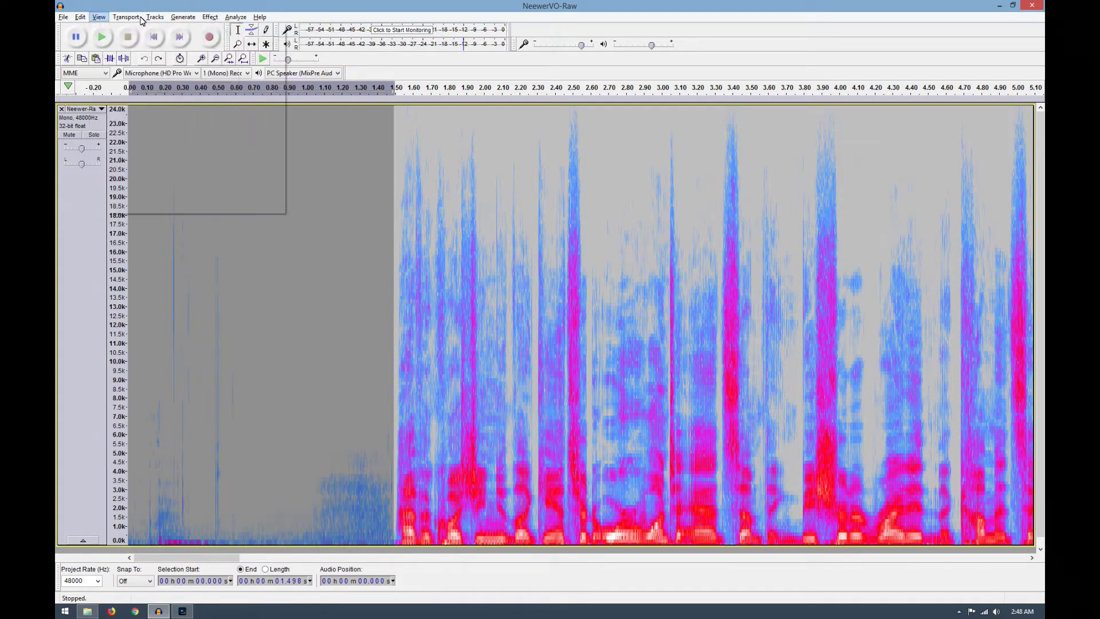
{"action": "mouse_move", "coordinate": [183, 17]}
{"action": "left_click", "coordinate": [192, 79]}
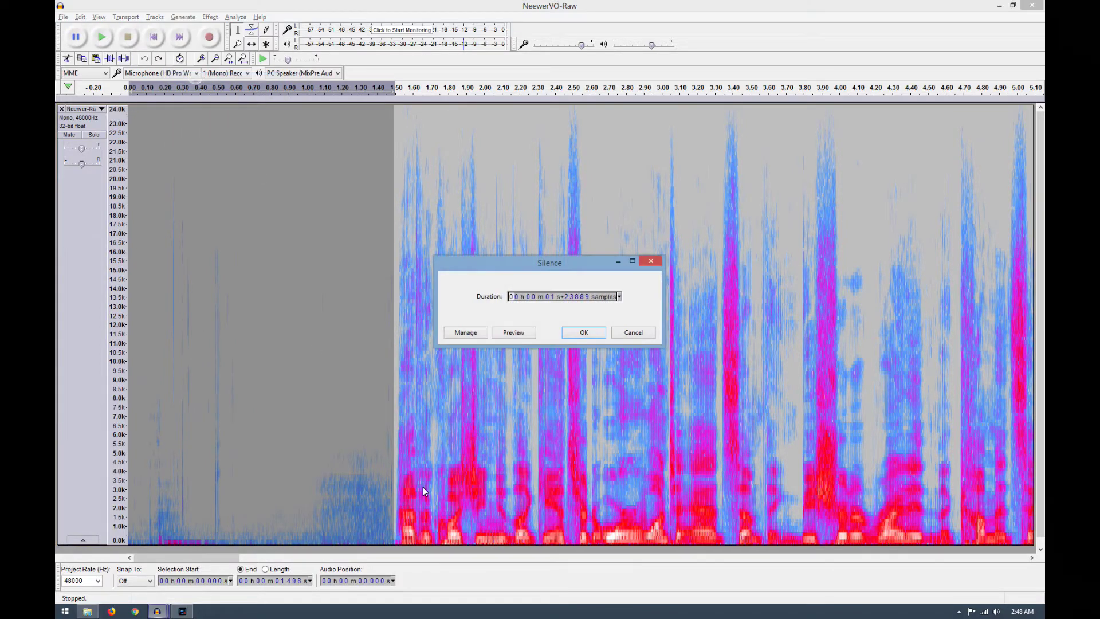
{"action": "left_click", "coordinate": [584, 333]}
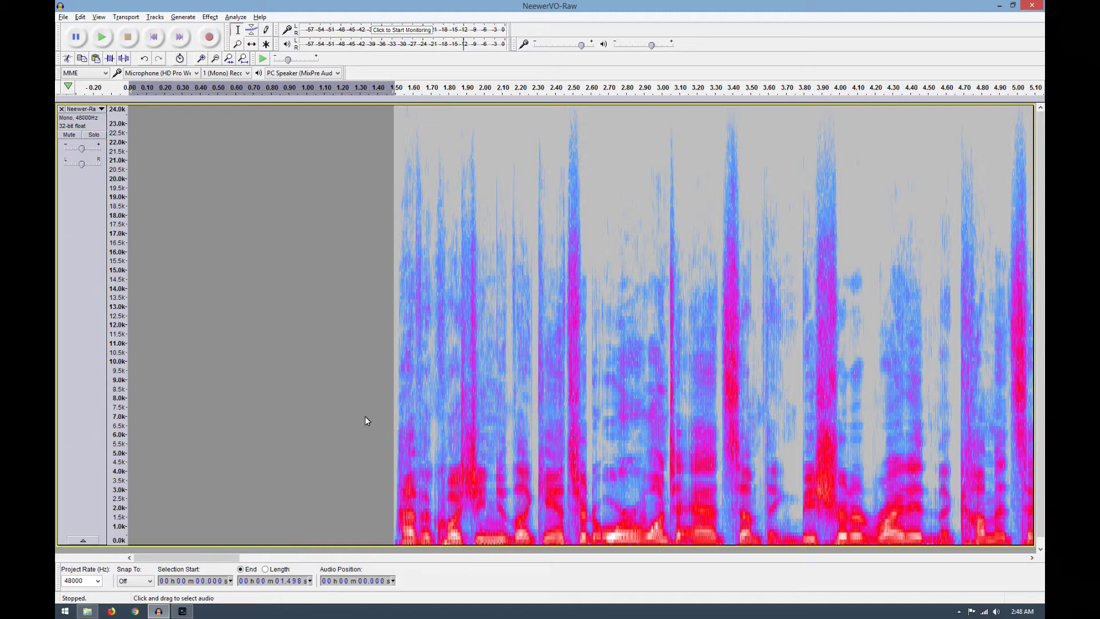
Zoom out to the whole recording and place the cursor at the gap near 18.6 s.
{"action": "left_click", "coordinate": [351, 408]}
{"action": "key", "text": "ctrl+3"}
{"action": "key", "text": "ctrl+3"}
{"action": "key", "text": "ctrl+3"}
{"action": "key", "text": "ctrl+3"}
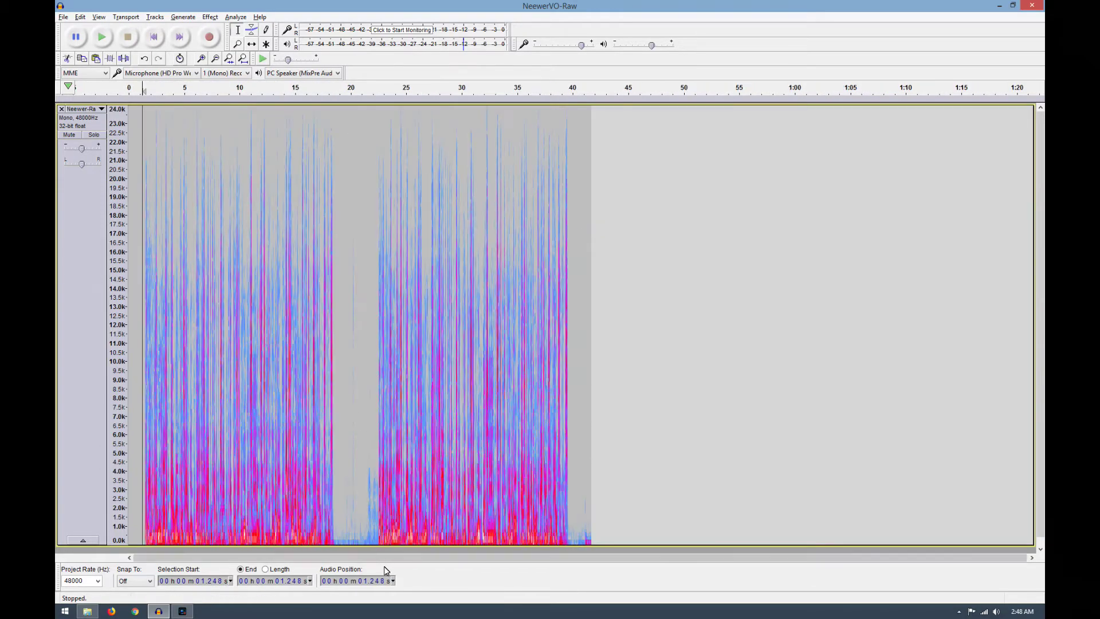
{"action": "left_click", "coordinate": [338, 528]}
Zoom in and delete the trailing audio after about 20 s.
{"action": "key", "text": "ctrl+1"}
{"action": "key", "text": "ctrl+1"}
{"action": "key", "text": "ctrl+1"}
{"action": "key", "text": "ctrl+1"}
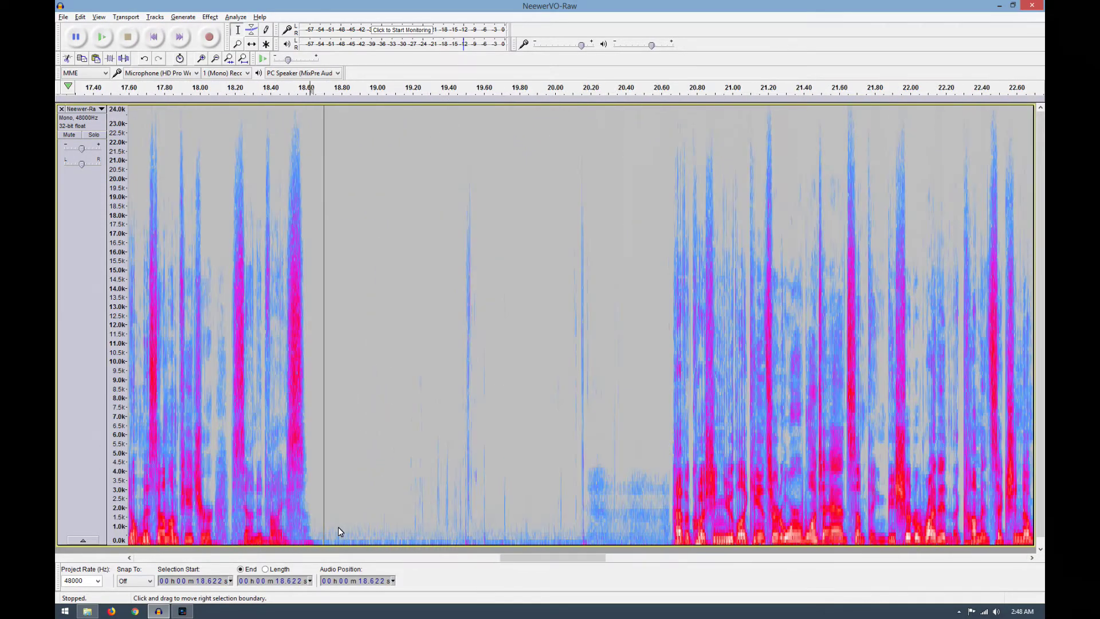
{"action": "left_click_drag", "start_coordinate": [952, 337], "coordinate": [449, 342]}
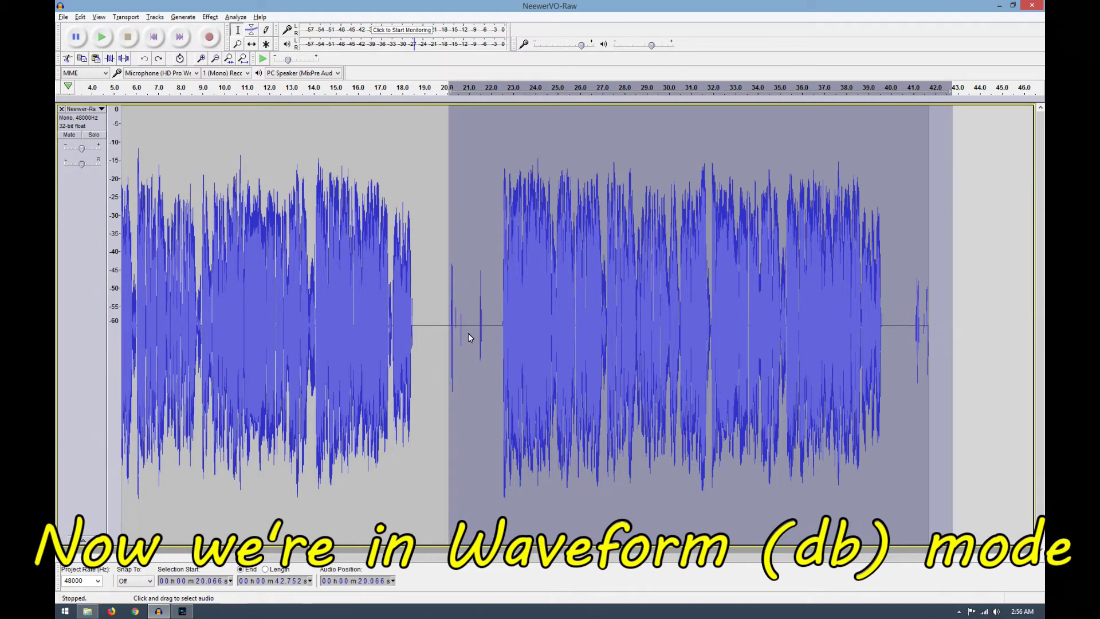
{"action": "key", "text": "Delete"}
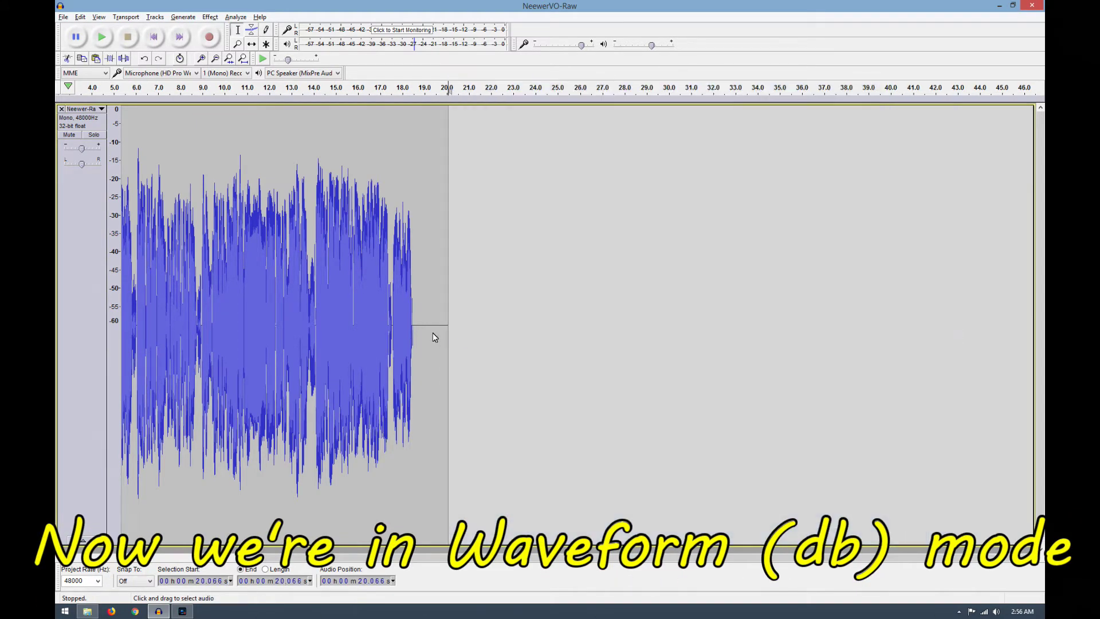
Fill the pause from 18.487 to 20.203 s with silence.
{"action": "left_click", "coordinate": [413, 325]}
{"action": "scroll", "coordinate": [440, 332], "scroll_direction": "up", "scroll_amount": 3}
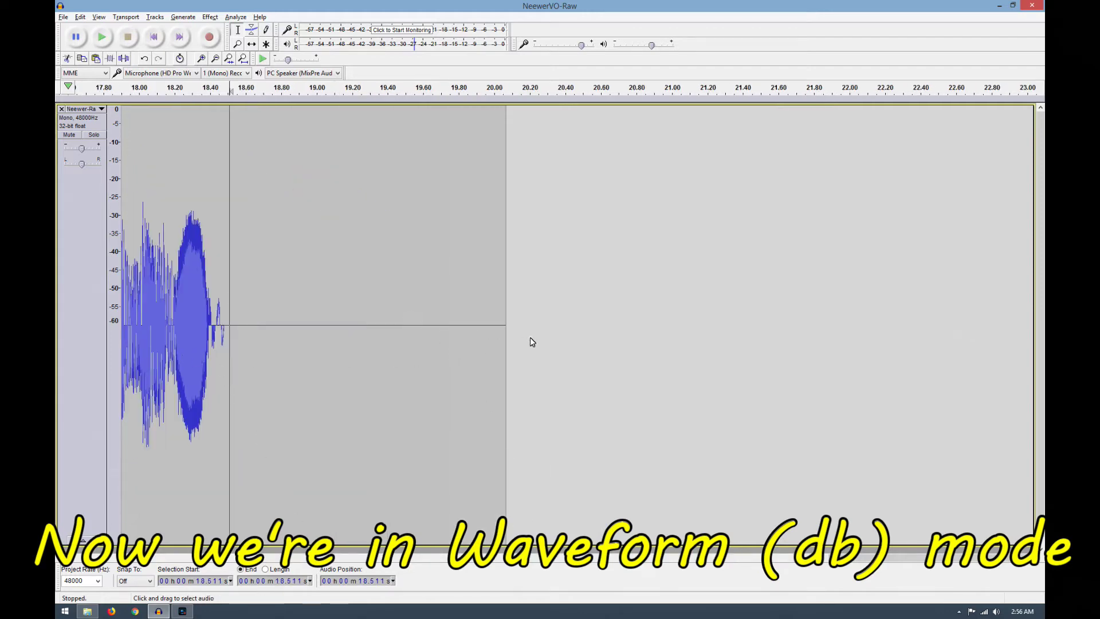
{"action": "left_click_drag", "start_coordinate": [530, 342], "coordinate": [224, 349]}
{"action": "left_click", "coordinate": [183, 17]}
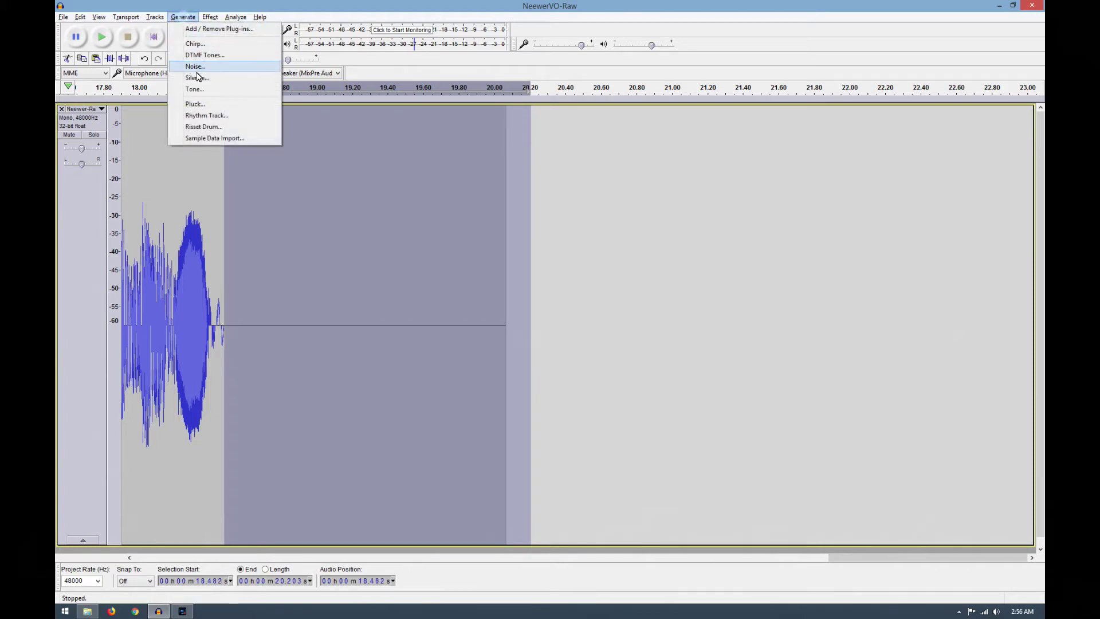
{"action": "left_click", "coordinate": [197, 77]}
{"action": "left_click", "coordinate": [594, 340]}
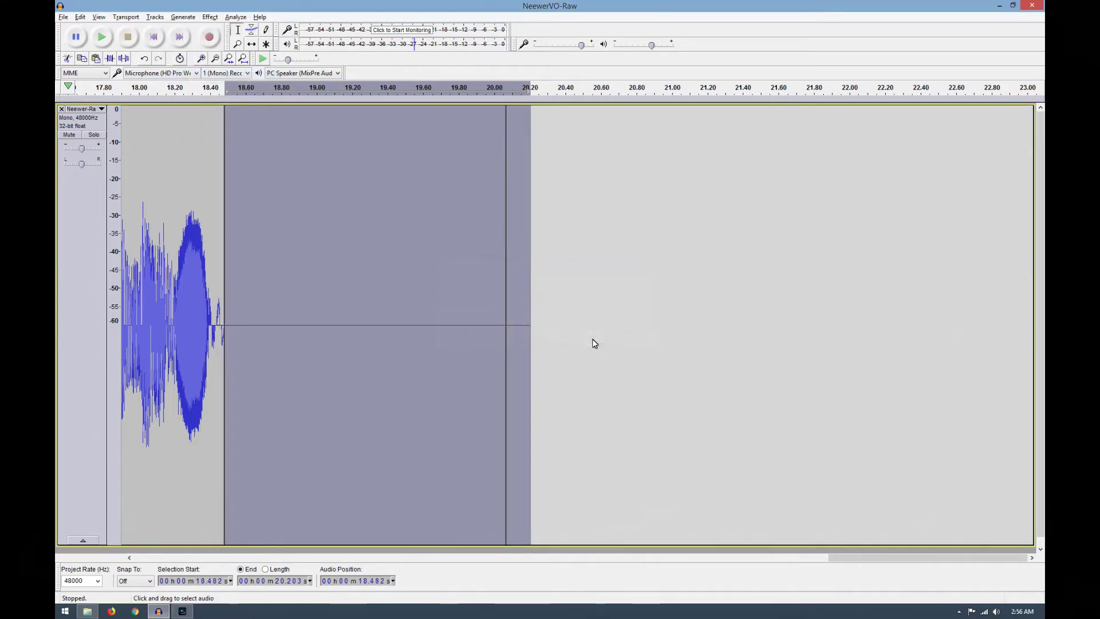
Play back from 18.04 s to check the gap, then undo the generated silence.
{"action": "left_click", "coordinate": [146, 319]}
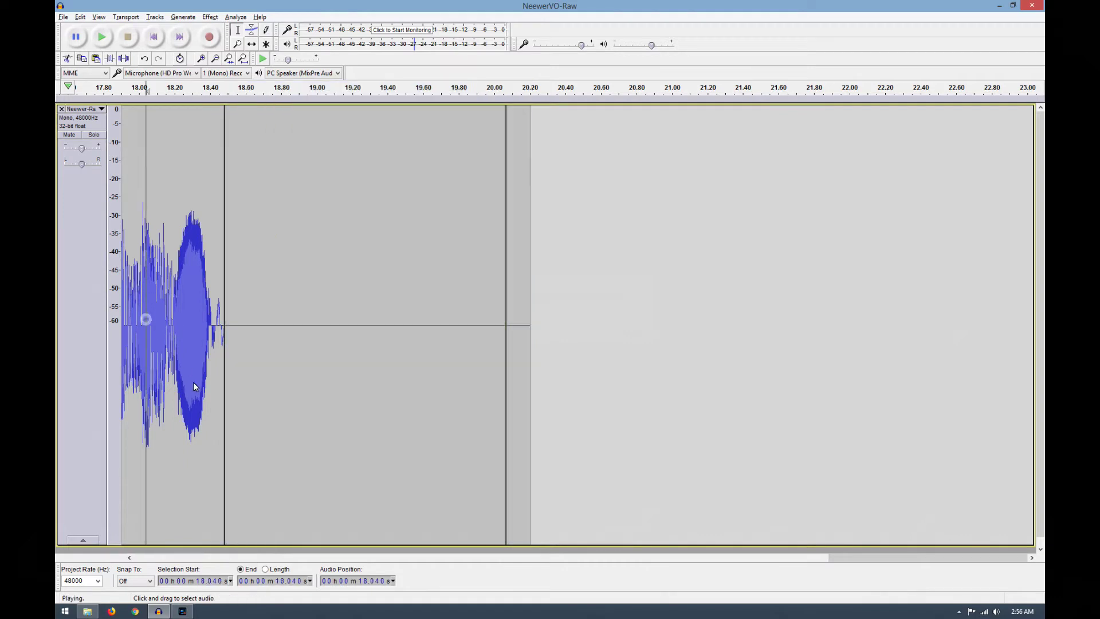
{"action": "key", "text": "space"}
{"action": "key", "text": "space"}
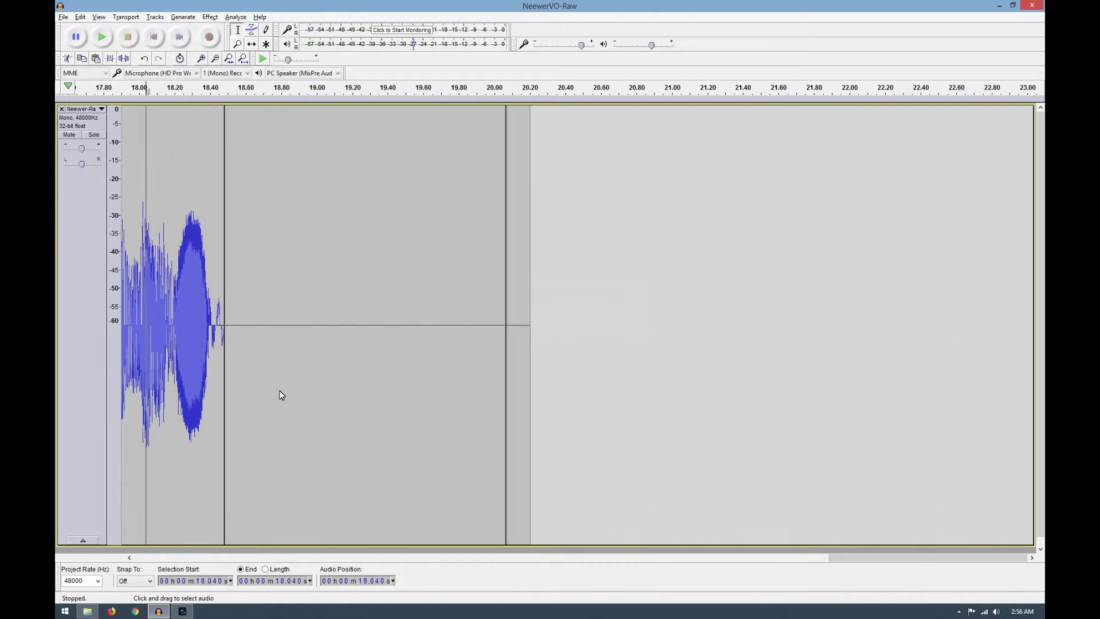
{"action": "left_click", "coordinate": [80, 16]}
{"action": "left_click", "coordinate": [97, 228]}
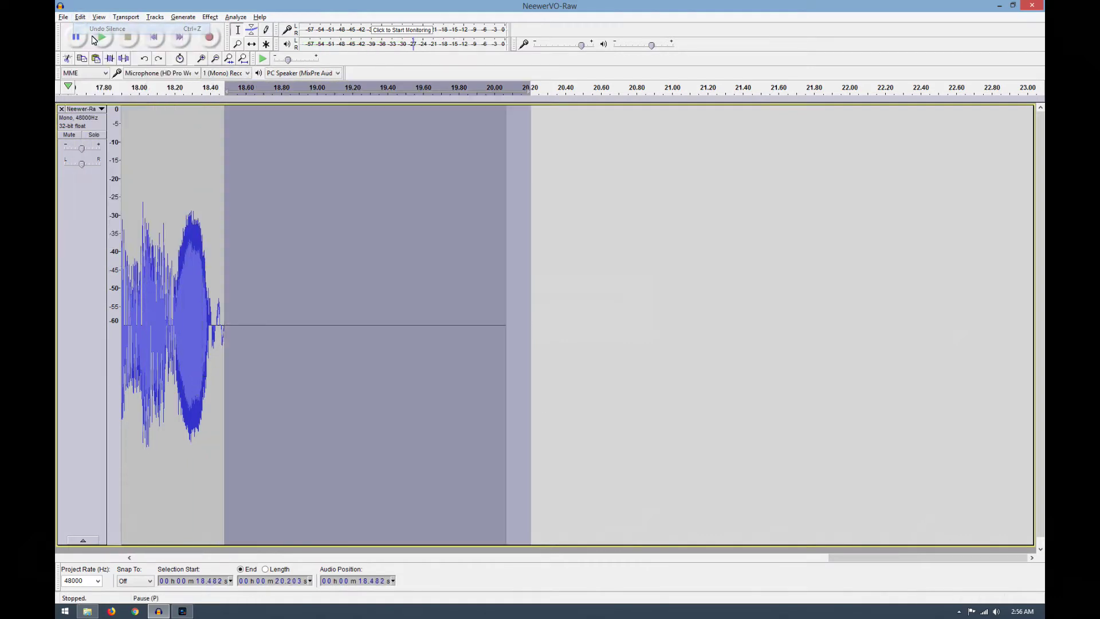
Silence the gap from 18.436 to 20.183 s instead.
{"action": "key", "text": "ctrl+1"}
{"action": "key", "text": "ctrl+1"}
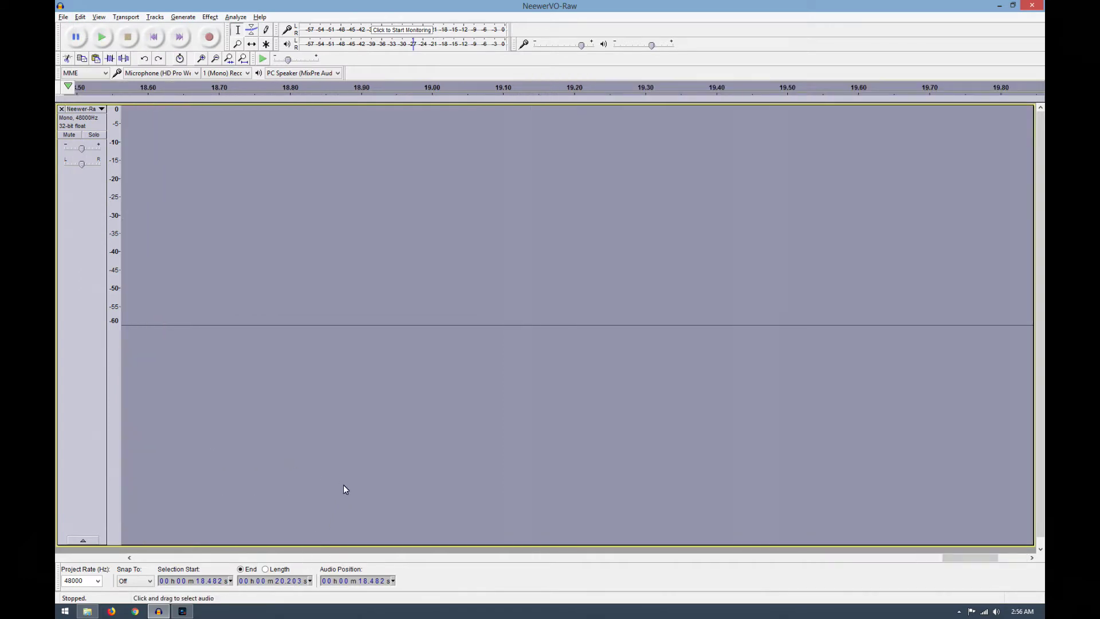
{"action": "key", "text": "ctrl+3"}
{"action": "left_click", "coordinate": [831, 350]}
{"action": "left_click_drag", "start_coordinate": [798, 346], "coordinate": [178, 372]}
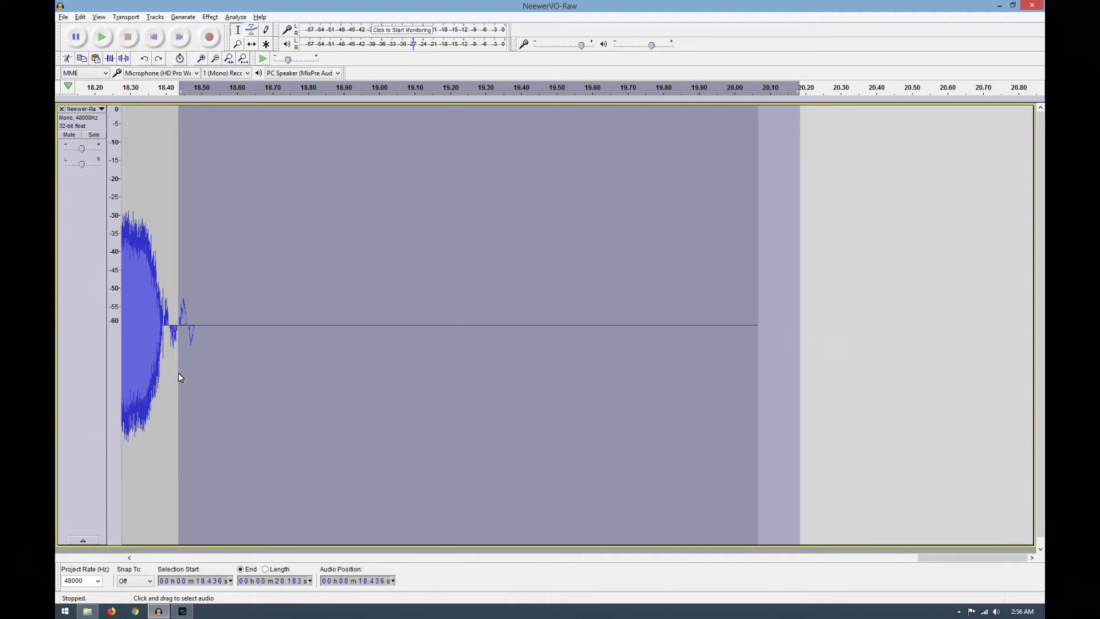
{"action": "left_click", "coordinate": [183, 17]}
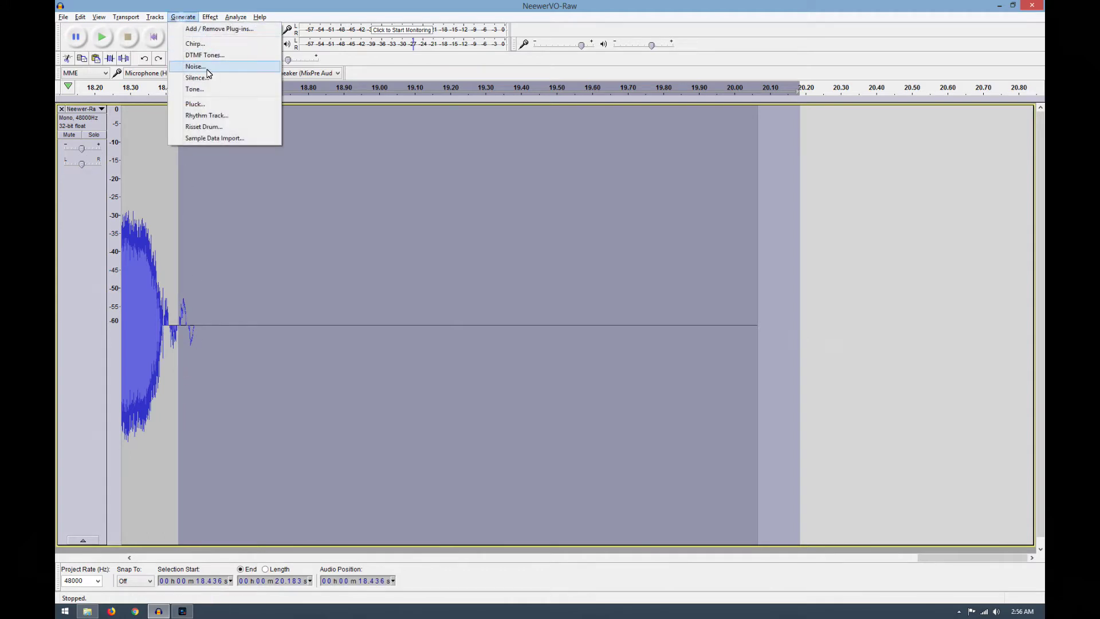
{"action": "left_click", "coordinate": [211, 78]}
{"action": "left_click", "coordinate": [590, 332]}
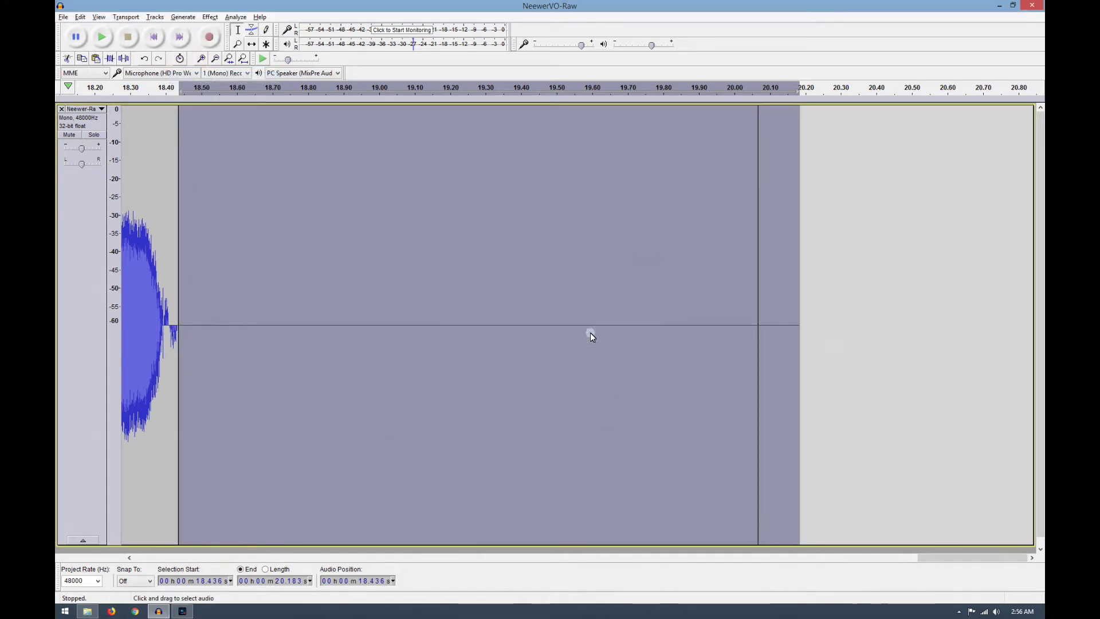
{"action": "left_click_drag", "start_coordinate": [927, 559], "coordinate": [889, 565]}
{"action": "left_click", "coordinate": [177, 294]}
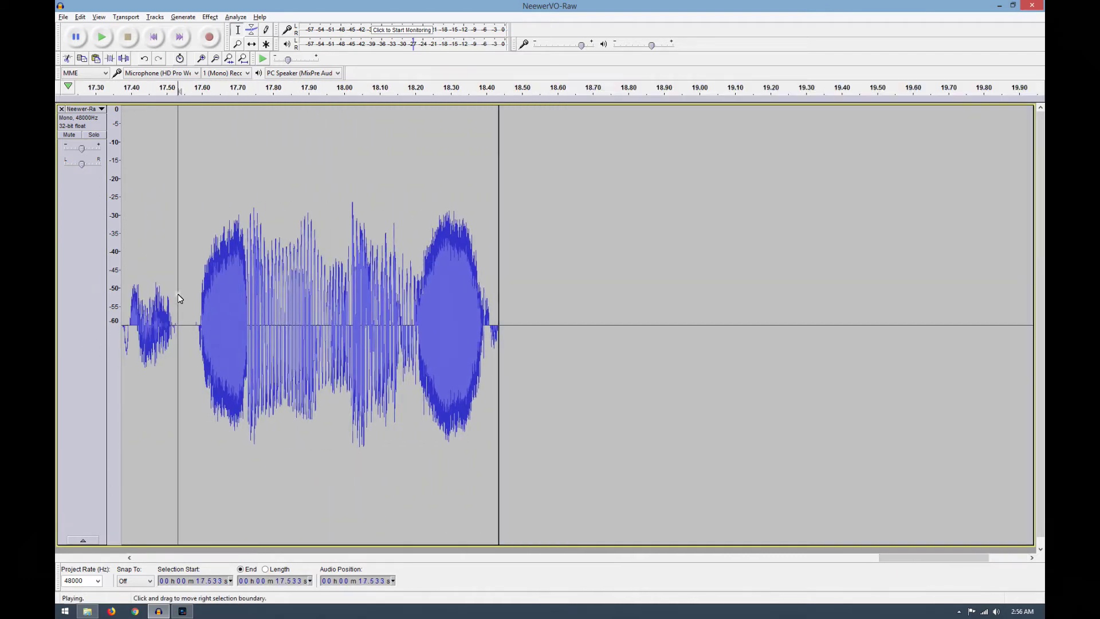
{"action": "key", "text": "space"}
{"action": "key", "text": "space"}
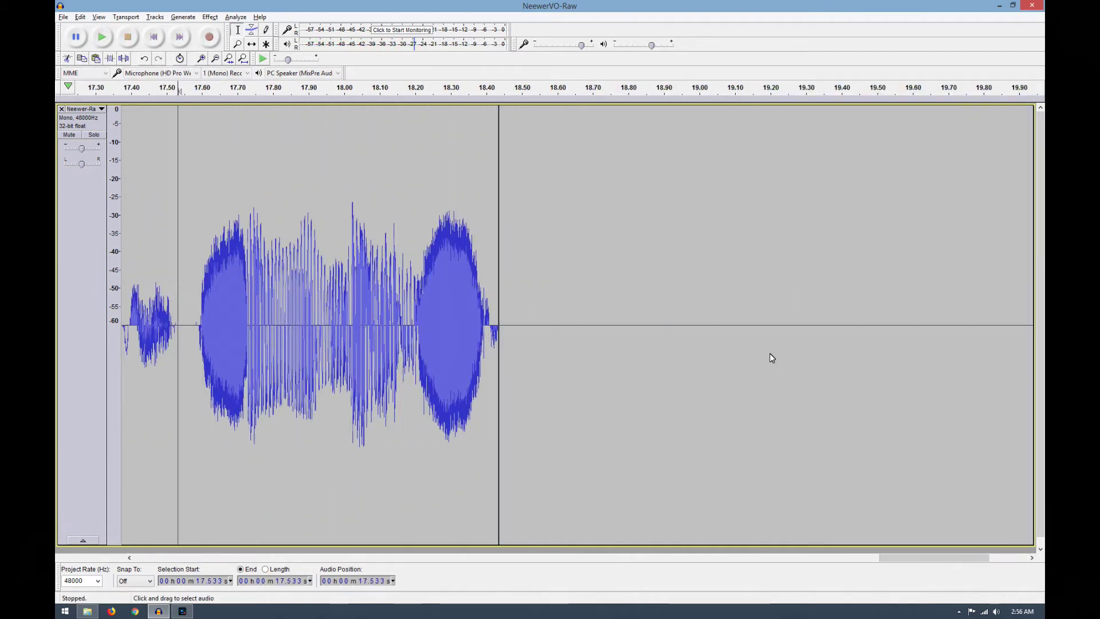
{"action": "scroll", "coordinate": [239, 293], "scroll_direction": "down", "scroll_amount": 1}
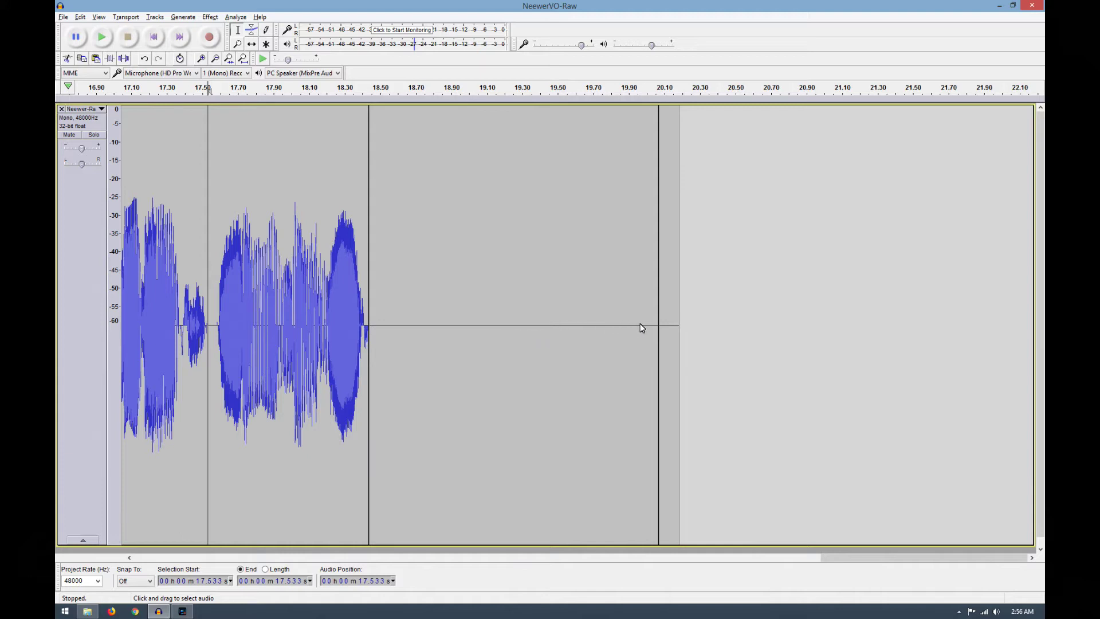
{"action": "left_click", "coordinate": [189, 317]}
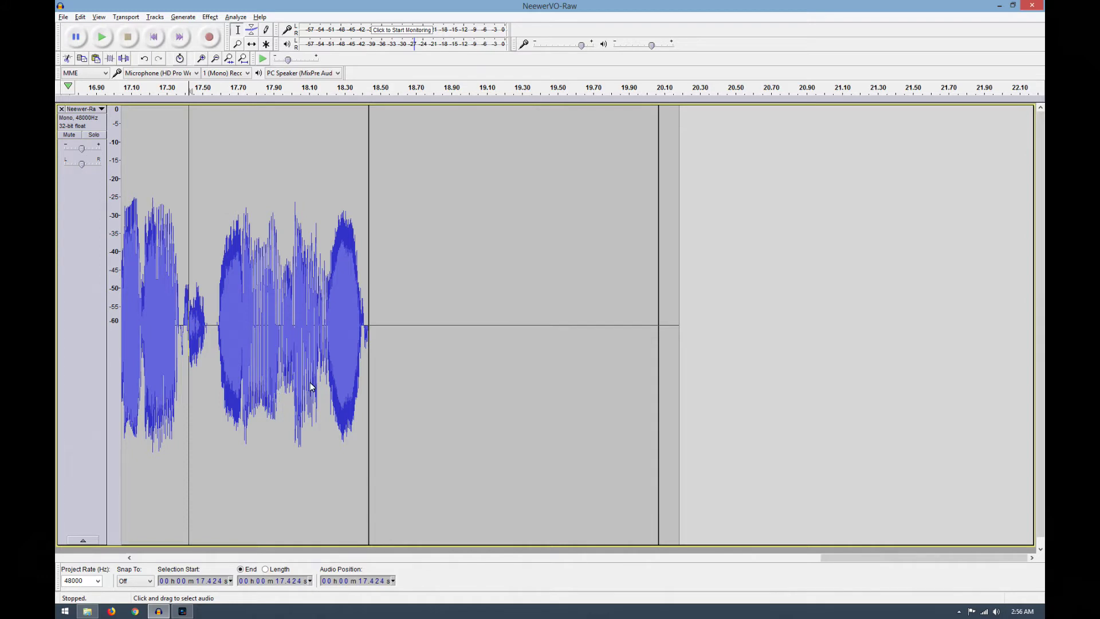
{"action": "scroll", "coordinate": [311, 319], "scroll_direction": "down", "scroll_amount": 2}
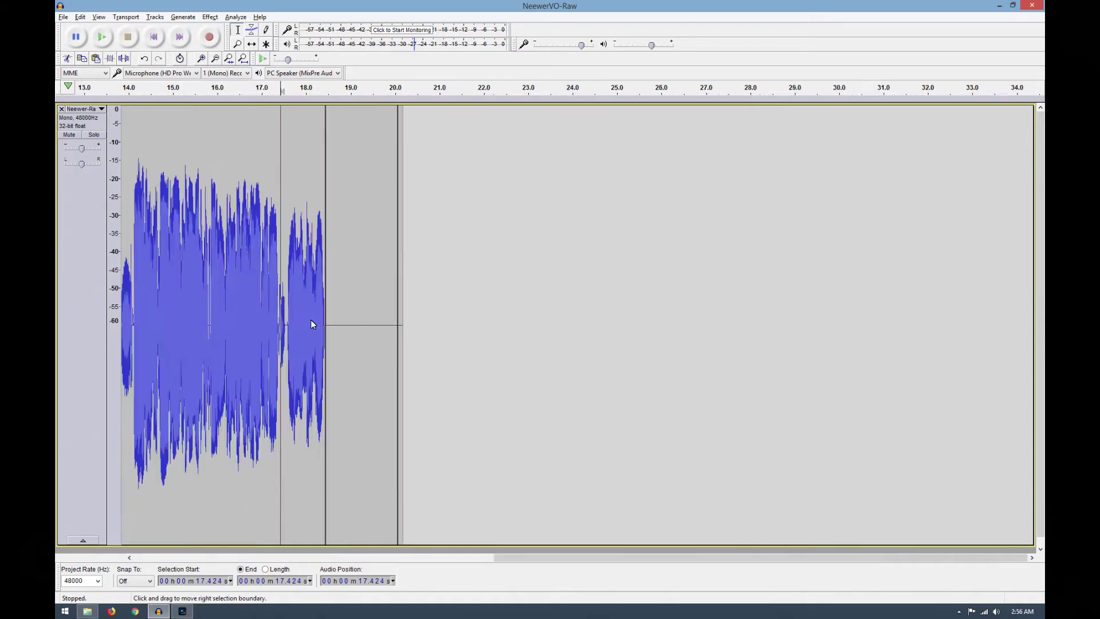
{"action": "scroll", "coordinate": [311, 324], "scroll_direction": "down", "scroll_amount": 2}
{"action": "left_click_drag", "start_coordinate": [418, 559], "coordinate": [303, 559]}
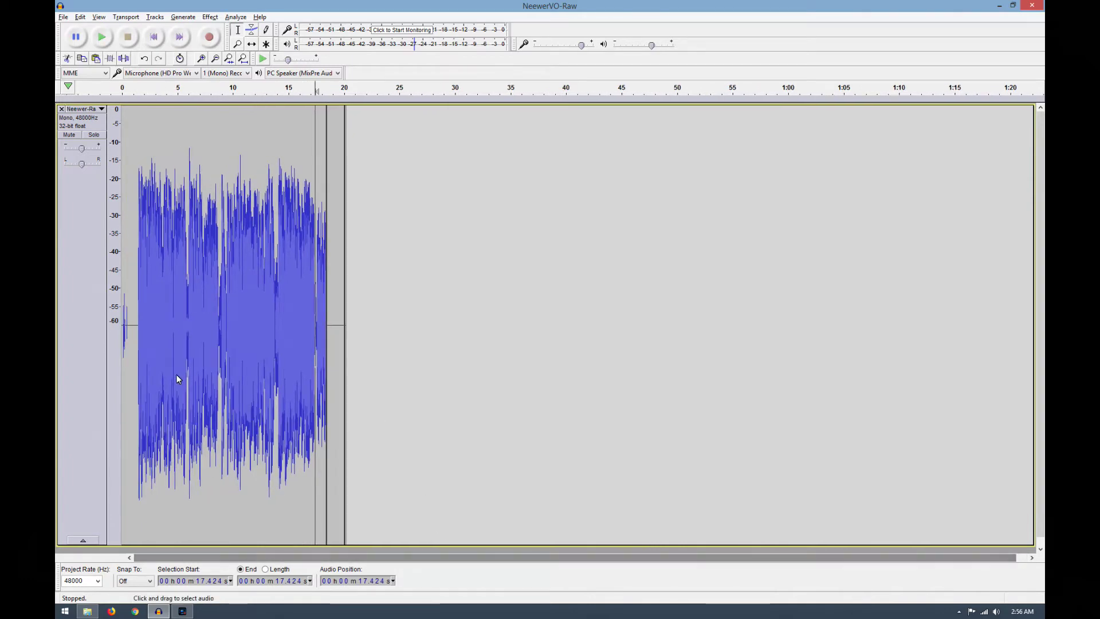
{"action": "left_click", "coordinate": [136, 335]}
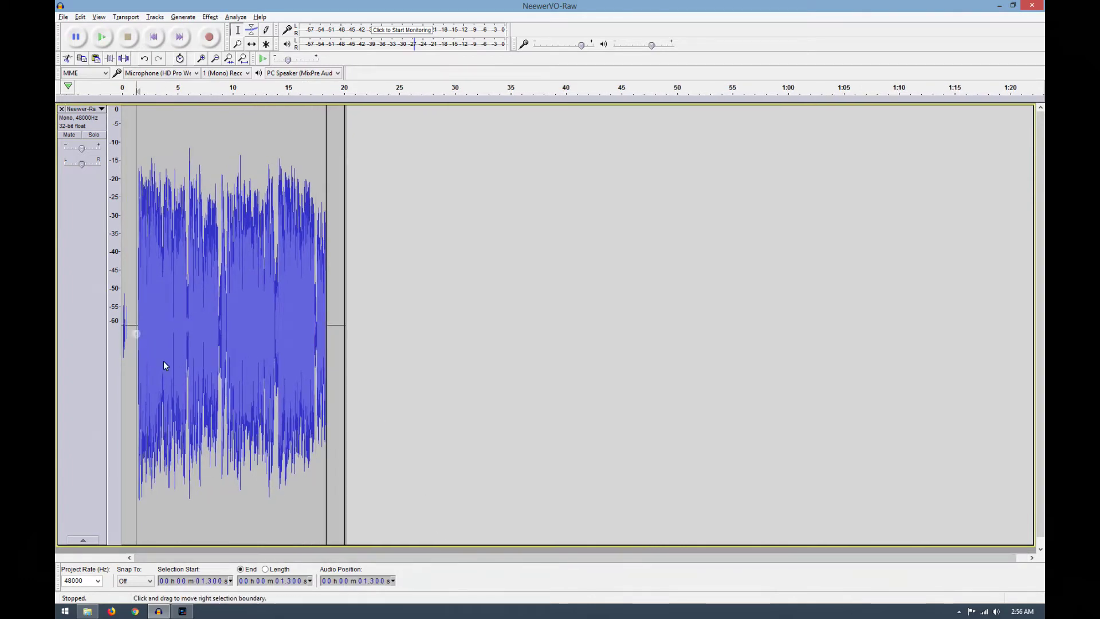
{"action": "scroll", "coordinate": [165, 363], "scroll_direction": "up", "scroll_amount": 4}
Silence the opening 1.5 seconds before the speech.
{"action": "left_click_drag", "start_coordinate": [318, 556], "coordinate": [142, 557]}
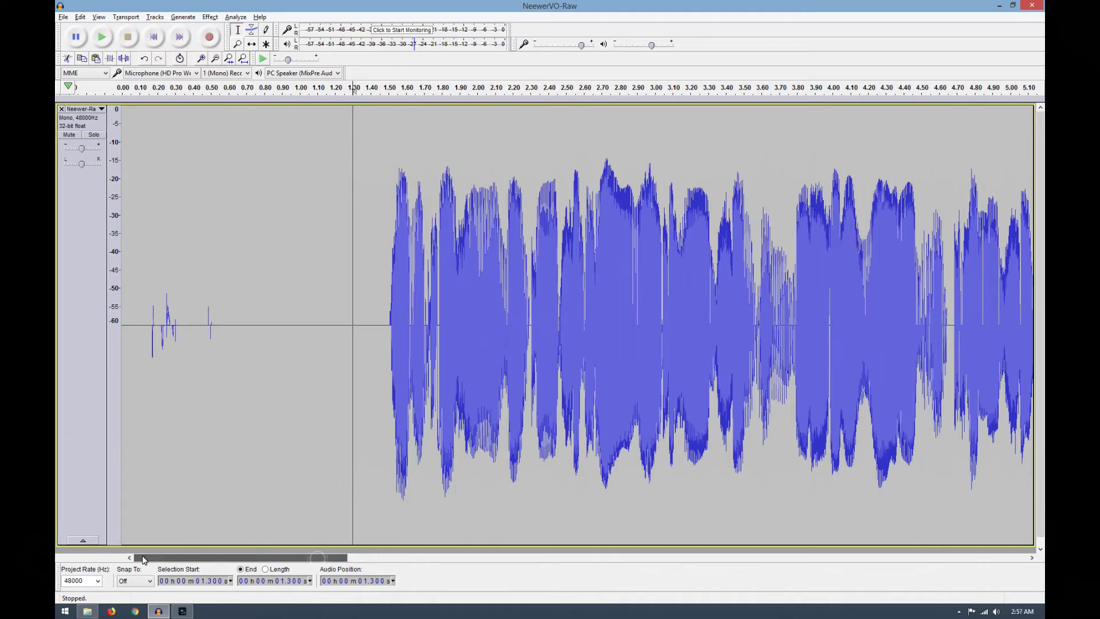
{"action": "left_click_drag", "start_coordinate": [388, 333], "coordinate": [122, 332]}
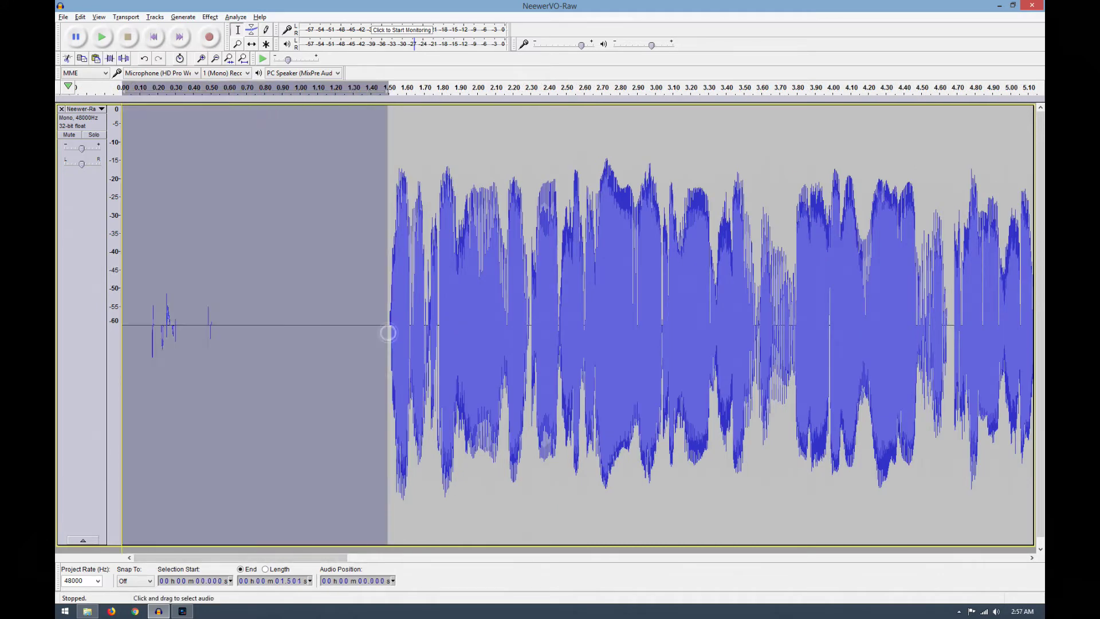
{"action": "left_click", "coordinate": [183, 17]}
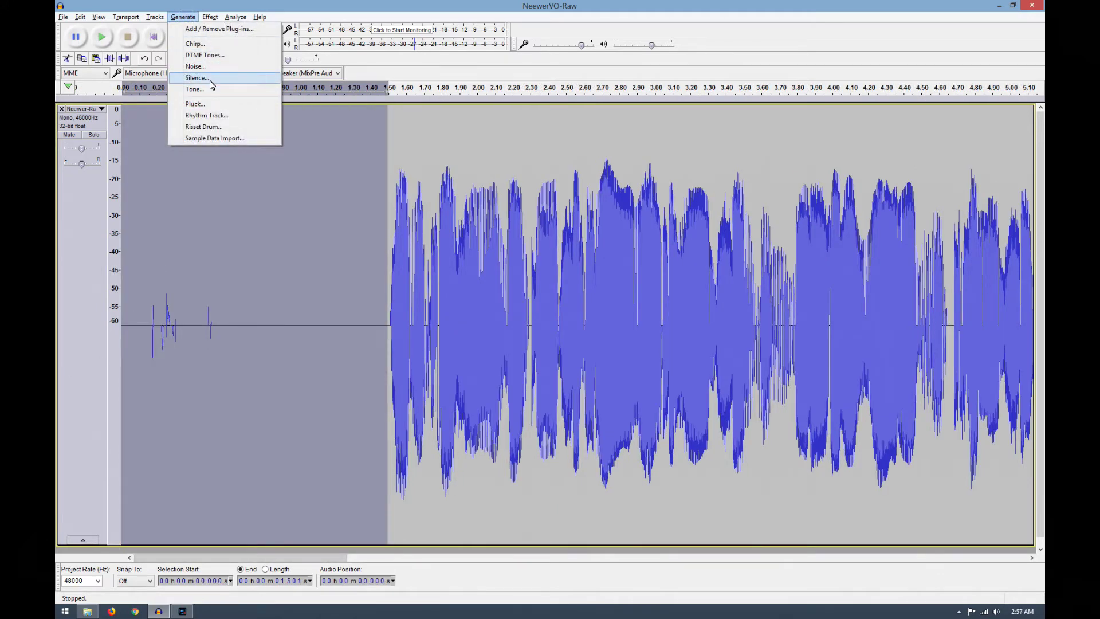
{"action": "left_click", "coordinate": [209, 81]}
{"action": "left_click", "coordinate": [580, 332]}
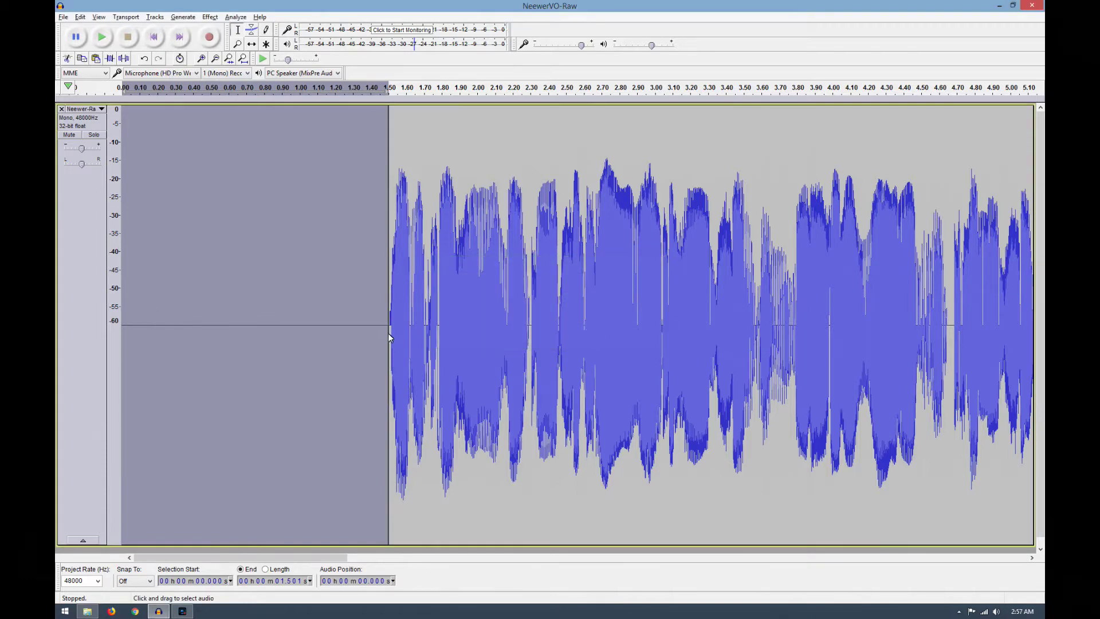
Silence the tiny stretch from 1.487 to 1.509 s where speech begins.
{"action": "scroll", "coordinate": [390, 332], "scroll_direction": "up", "scroll_amount": 4}
{"action": "left_click", "coordinate": [374, 328]}
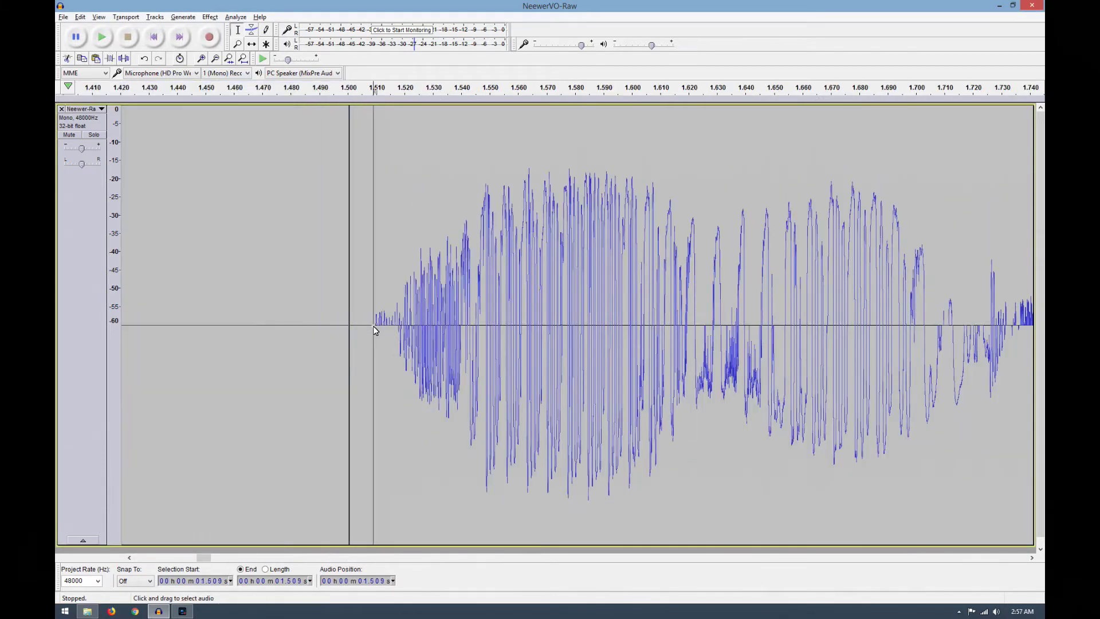
{"action": "left_click_drag", "start_coordinate": [373, 326], "coordinate": [310, 328]}
{"action": "left_click", "coordinate": [183, 17]}
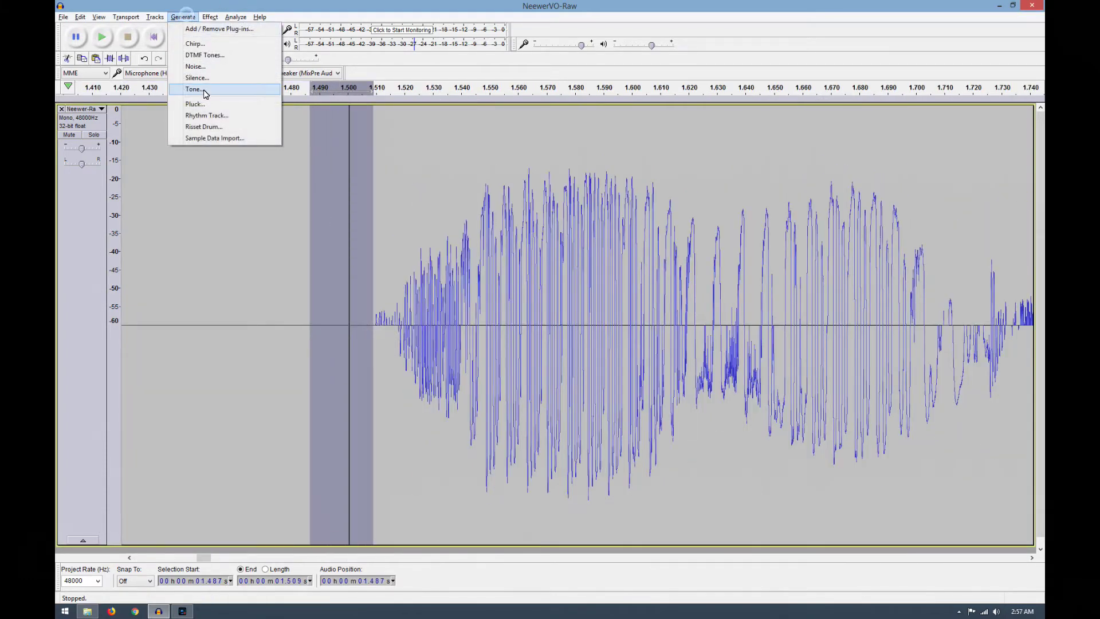
{"action": "left_click", "coordinate": [197, 77]}
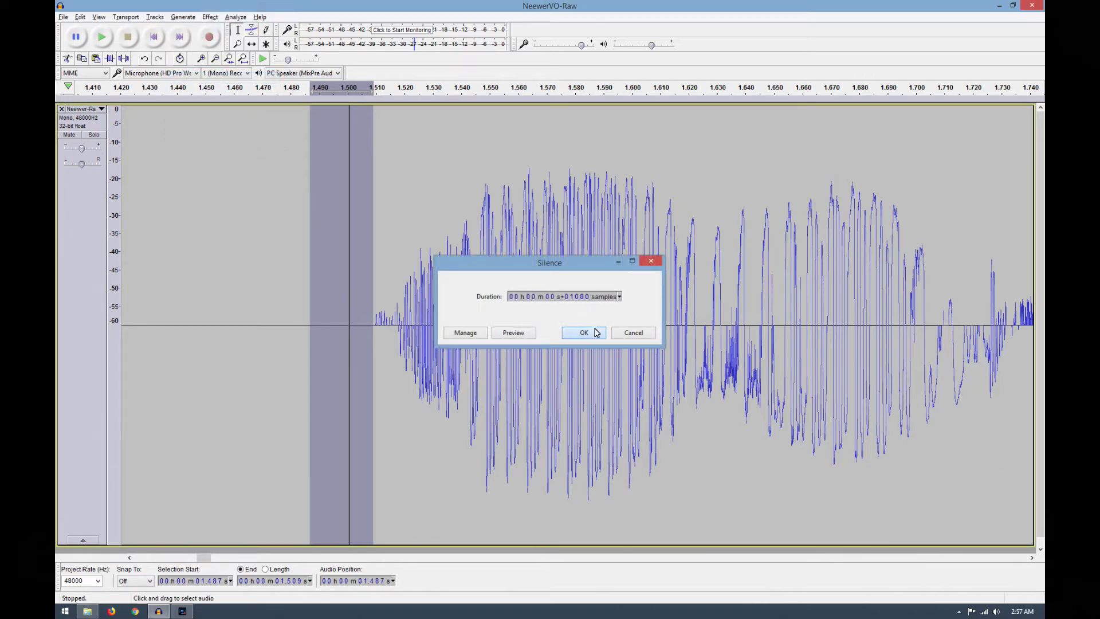
{"action": "left_click", "coordinate": [596, 333]}
Play the voiceover from 0.348 s to check it, then zoom out to the whole clip.
{"action": "scroll", "coordinate": [311, 316], "scroll_direction": "down", "scroll_amount": 5}
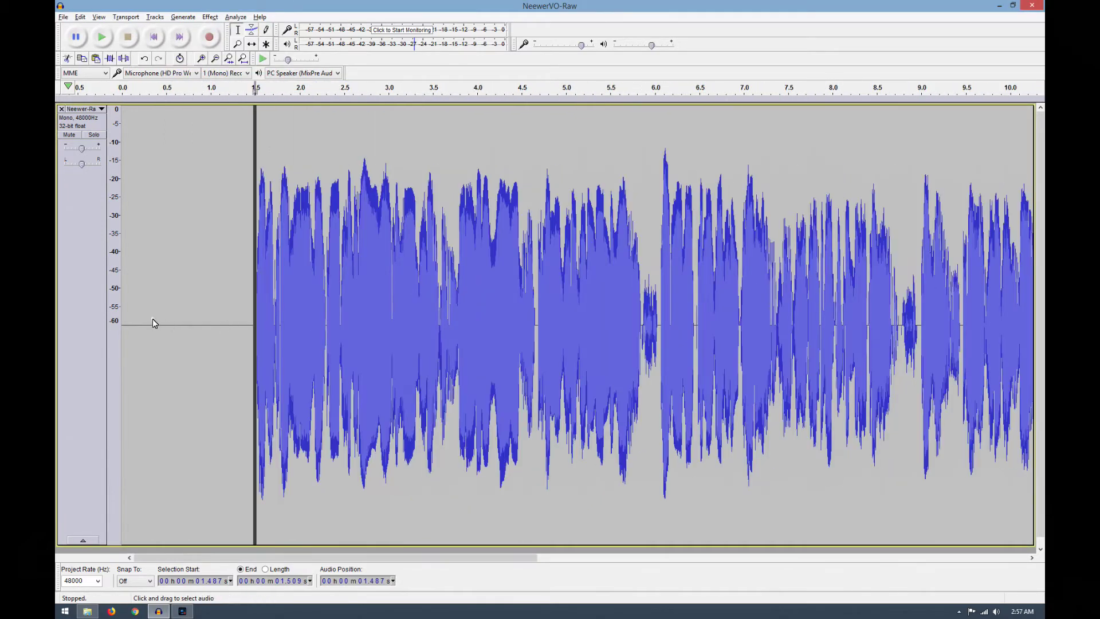
{"action": "left_click", "coordinate": [152, 323]}
{"action": "key", "text": "space"}
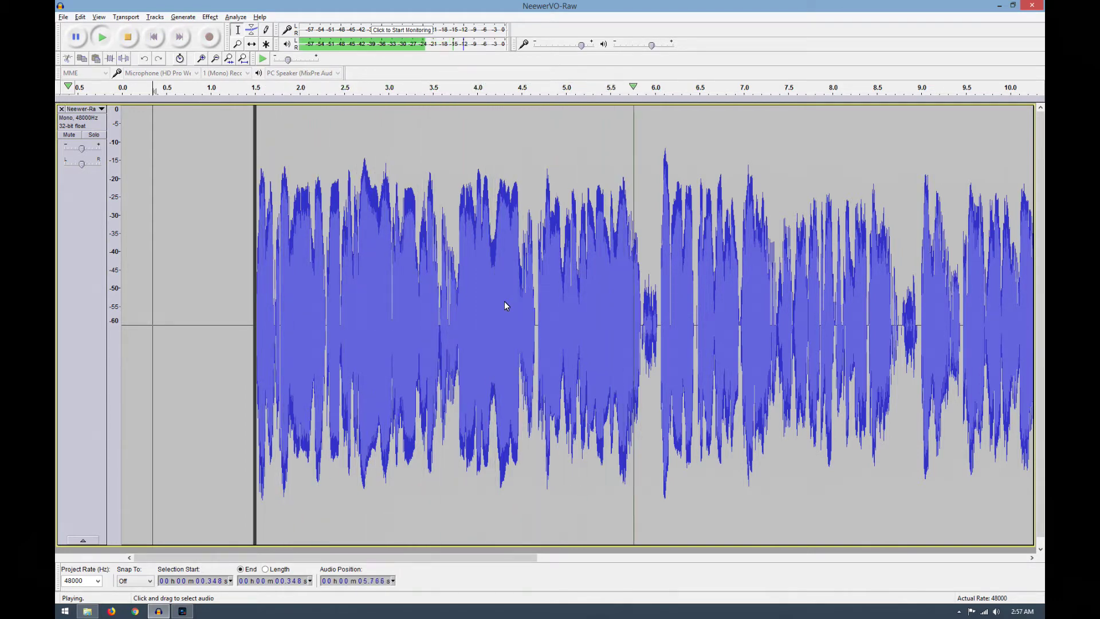
{"action": "key", "text": "space"}
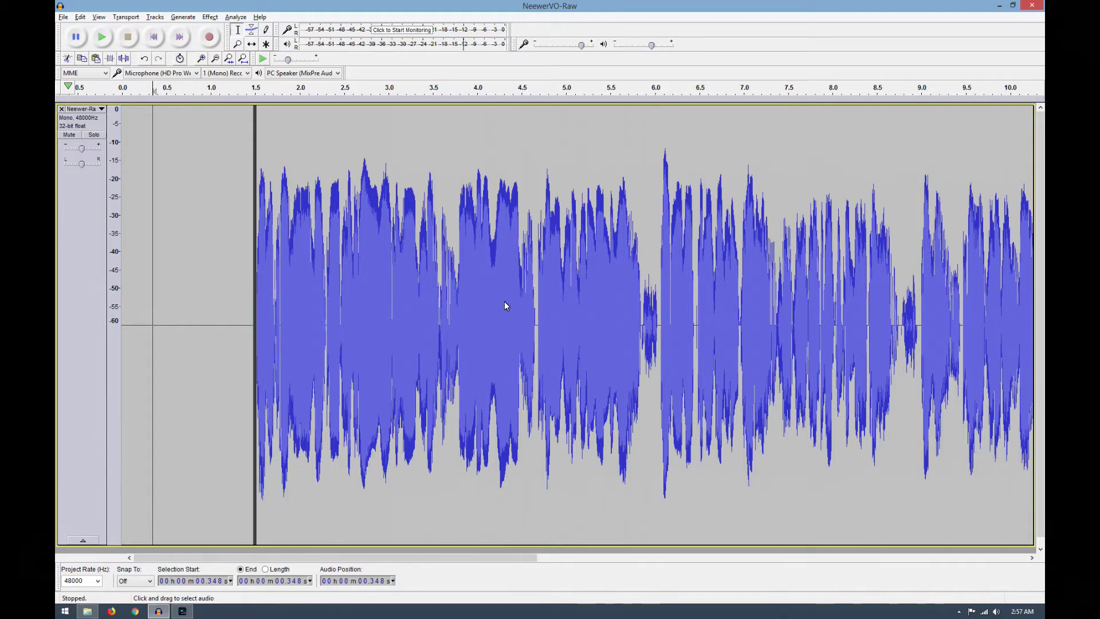
{"action": "key", "text": "ctrl+3"}
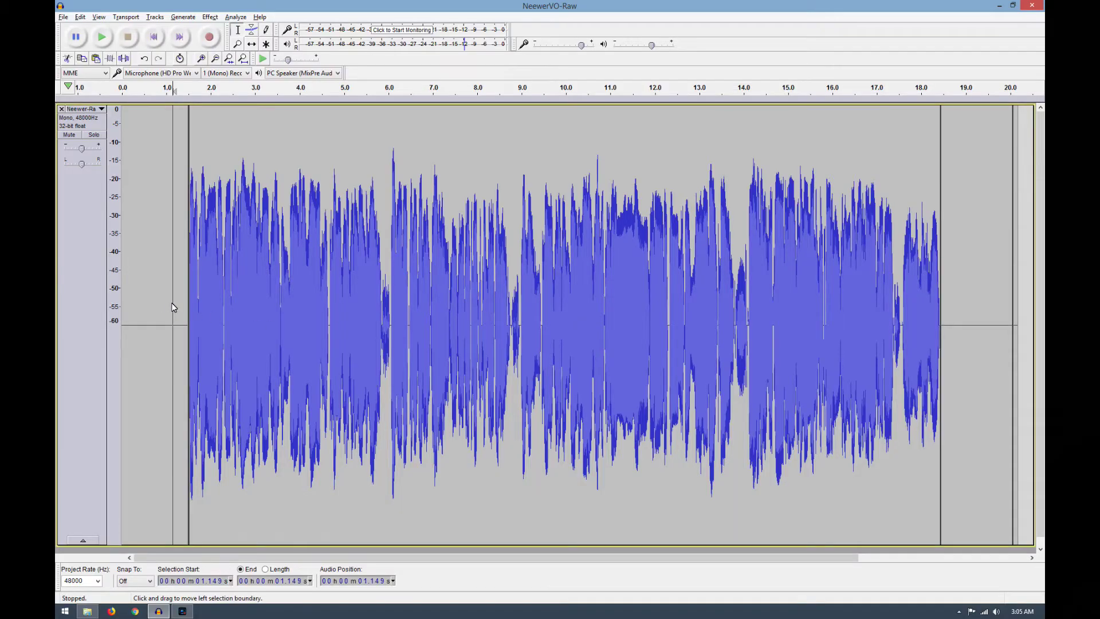
{"action": "left_click", "coordinate": [174, 303]}
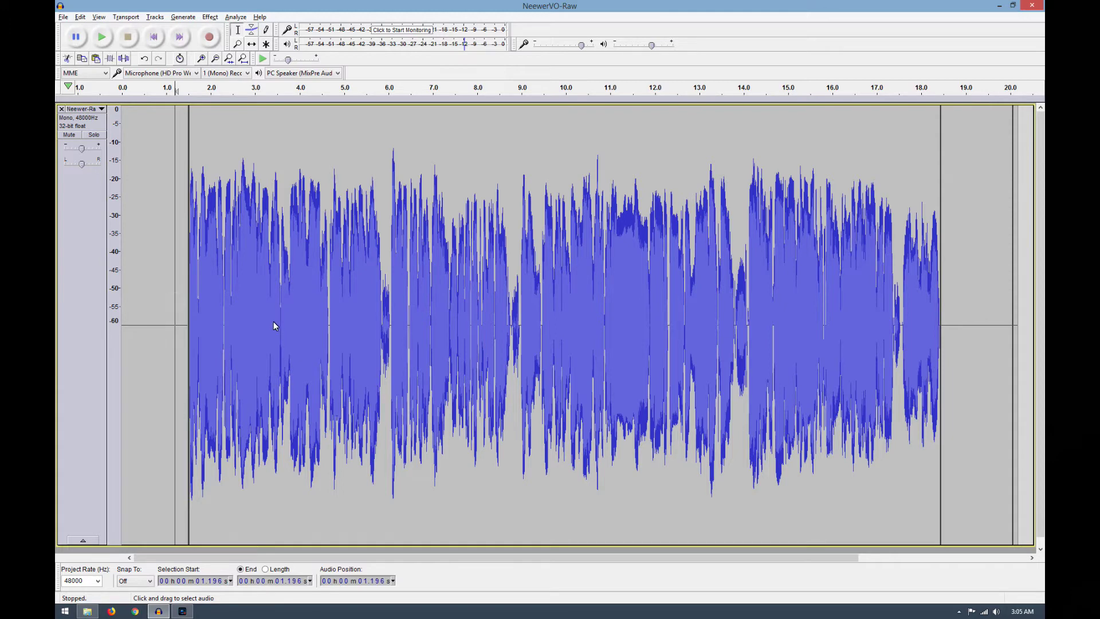
{"action": "key", "text": "space"}
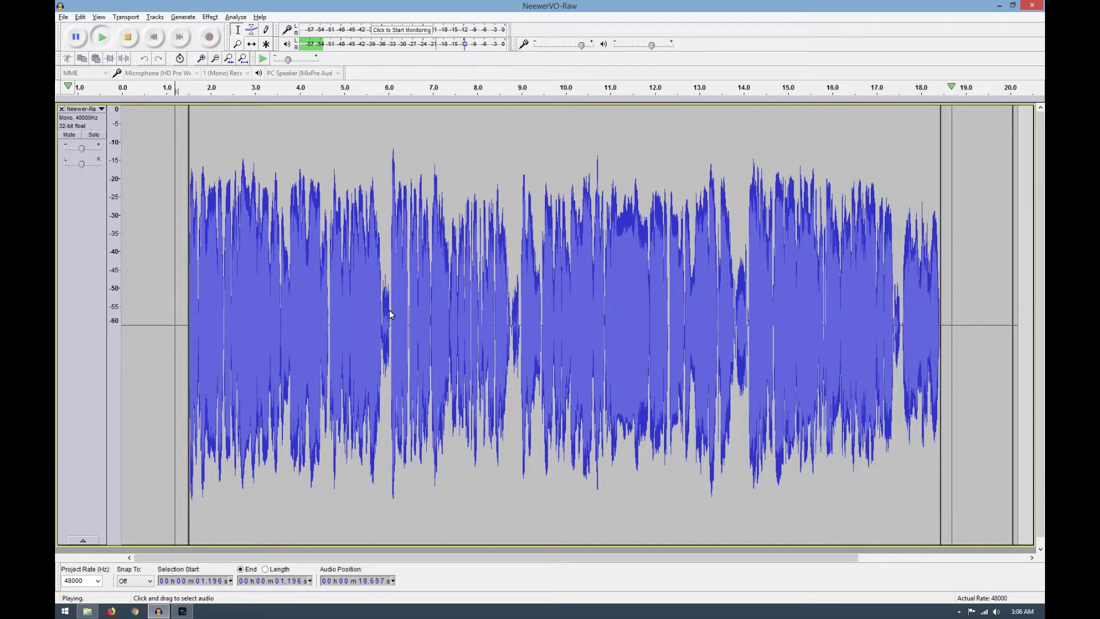
{"action": "left_click", "coordinate": [208, 16]}
Open Equalization, flatten the curve, and enlarge the dialog so the graph is taller.
{"action": "left_click", "coordinate": [229, 169]}
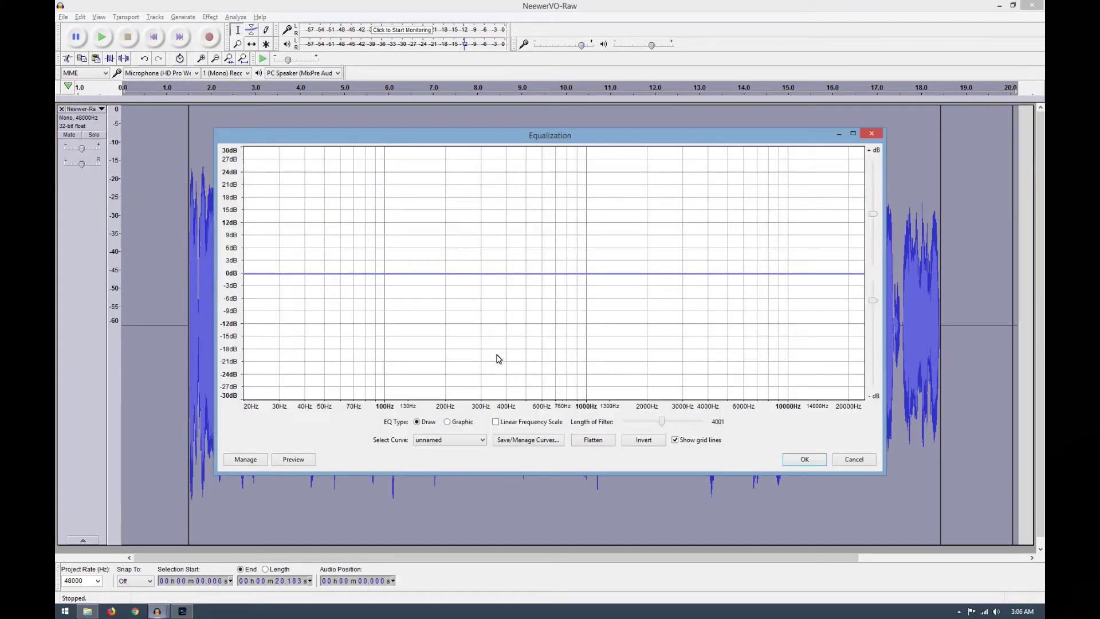
{"action": "left_click_drag", "start_coordinate": [499, 137], "coordinate": [496, 170]}
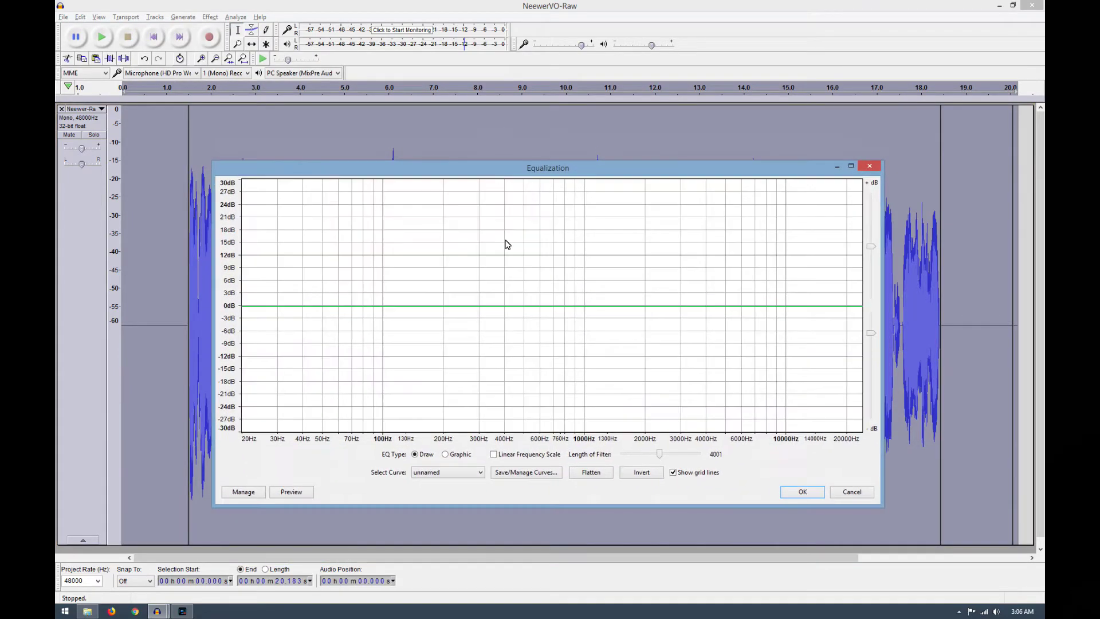
{"action": "left_click", "coordinate": [592, 473]}
{"action": "left_click_drag", "start_coordinate": [498, 174], "coordinate": [517, 306]}
{"action": "left_click_drag", "start_coordinate": [420, 296], "coordinate": [421, 99]}
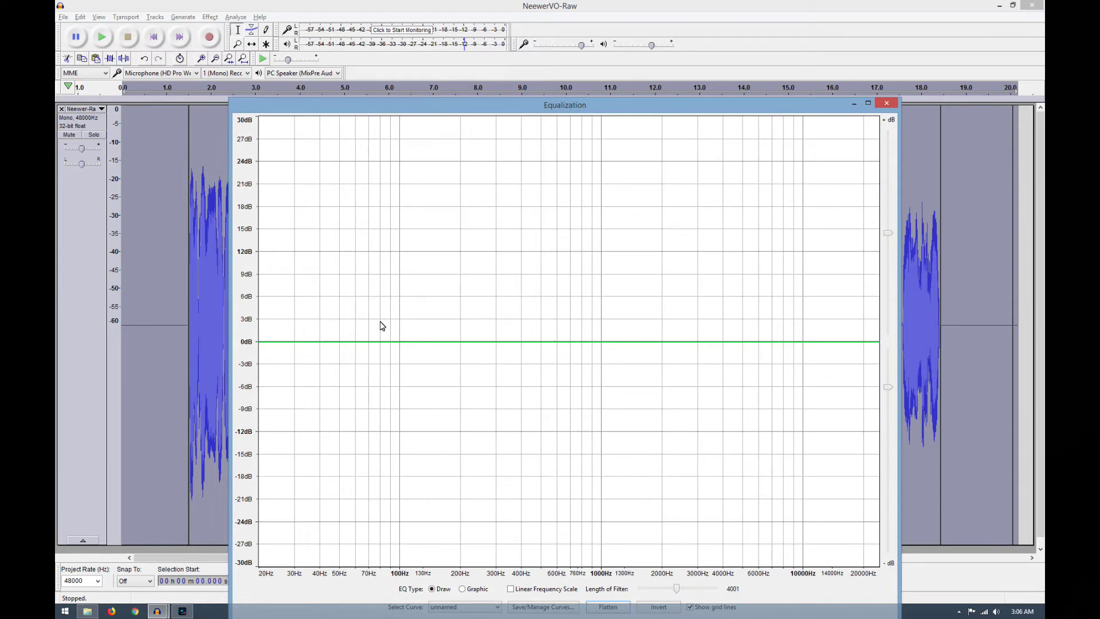
{"action": "mouse_move", "coordinate": [416, 103]}
{"action": "left_mouse_down"}
{"action": "mouse_move", "coordinate": [415, 256]}
{"action": "mouse_move", "coordinate": [415, 94]}
{"action": "left_mouse_up"}
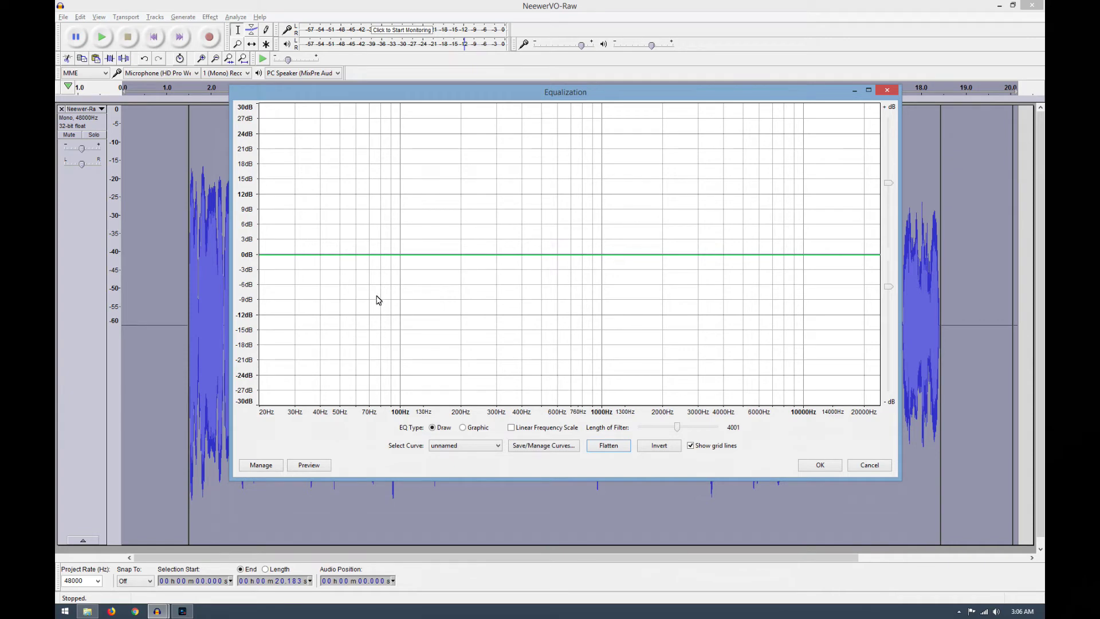
Roll off the low end of the EQ curve to -30 dB at 20 Hz.
{"action": "left_click", "coordinate": [381, 255]}
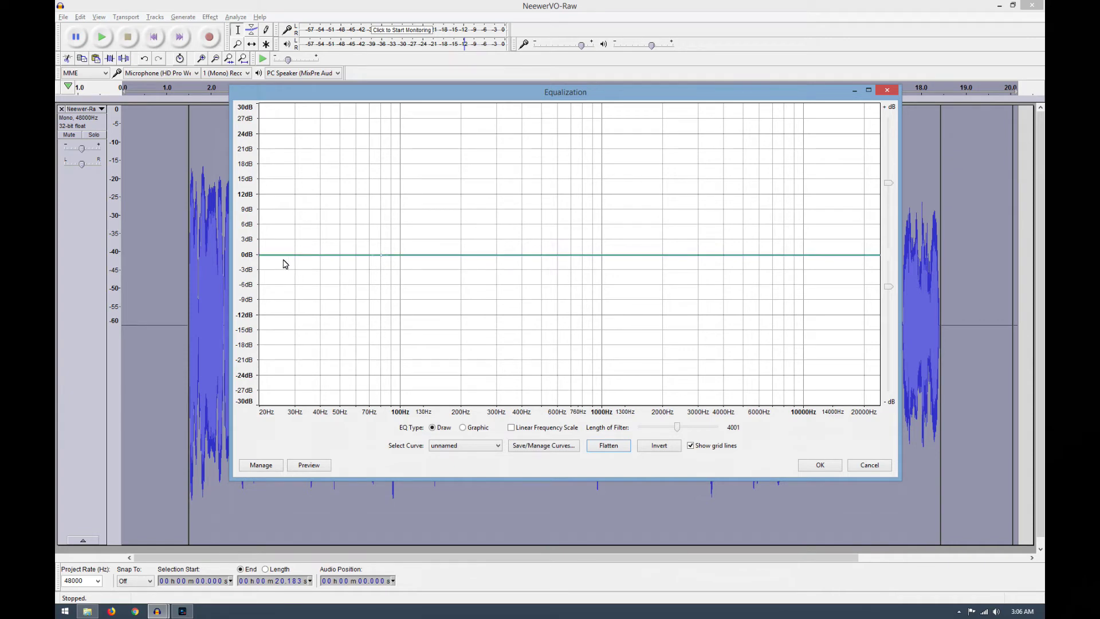
{"action": "left_click", "coordinate": [261, 256]}
{"action": "left_click_drag", "start_coordinate": [261, 256], "coordinate": [261, 406]}
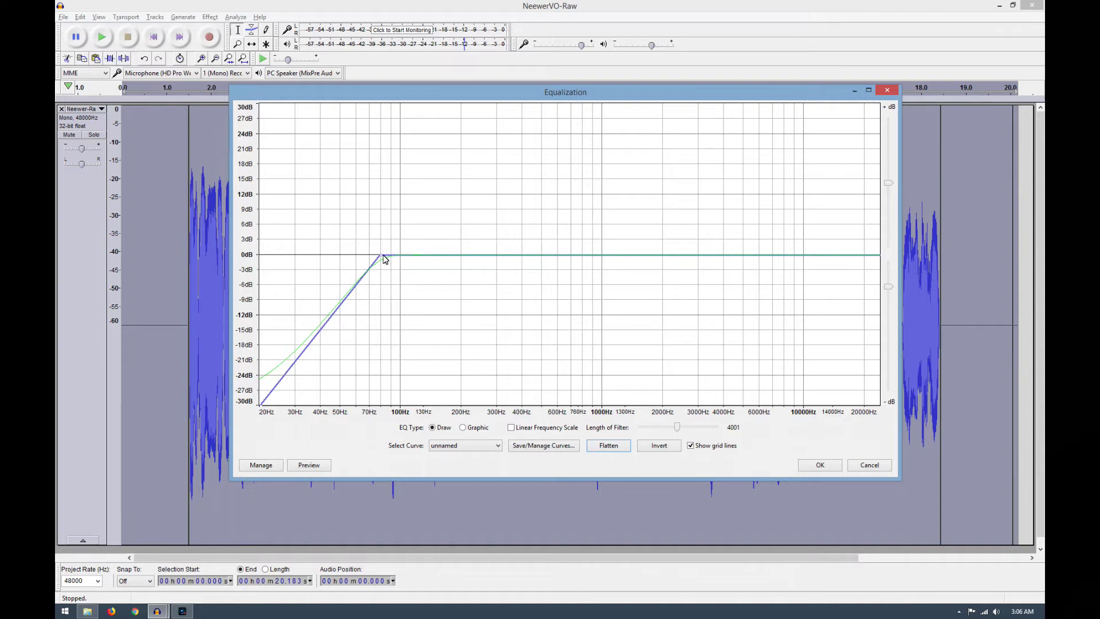
Boost the EQ about +6 dB near 70–100 Hz, return to 0 dB by 200 Hz, and preview.
{"action": "left_click_drag", "start_coordinate": [382, 256], "coordinate": [387, 224]}
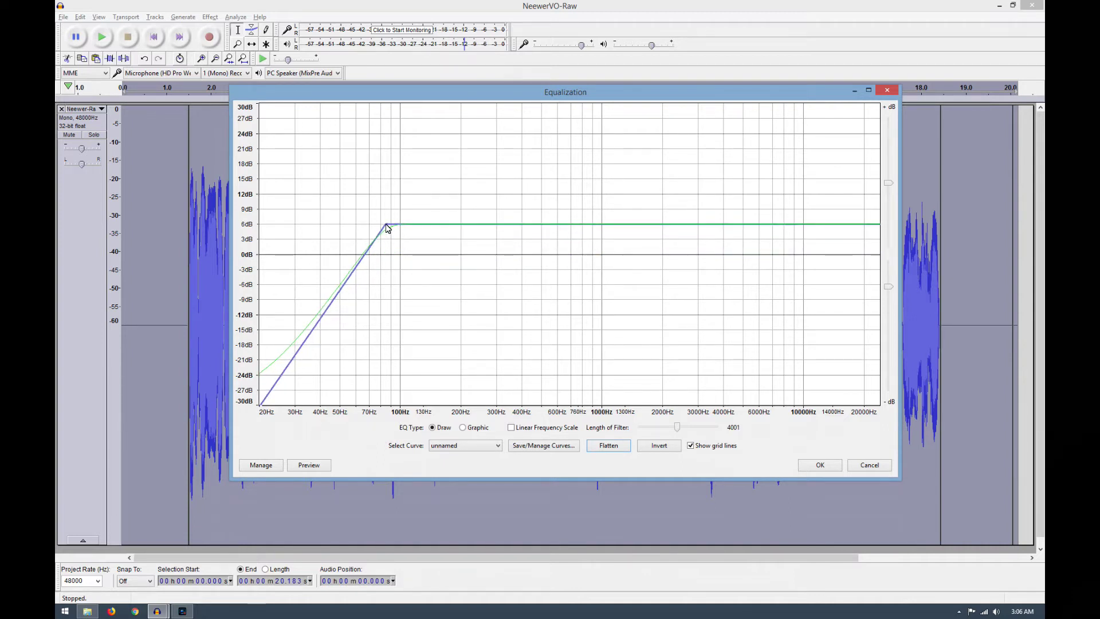
{"action": "left_click_drag", "start_coordinate": [387, 228], "coordinate": [382, 228]}
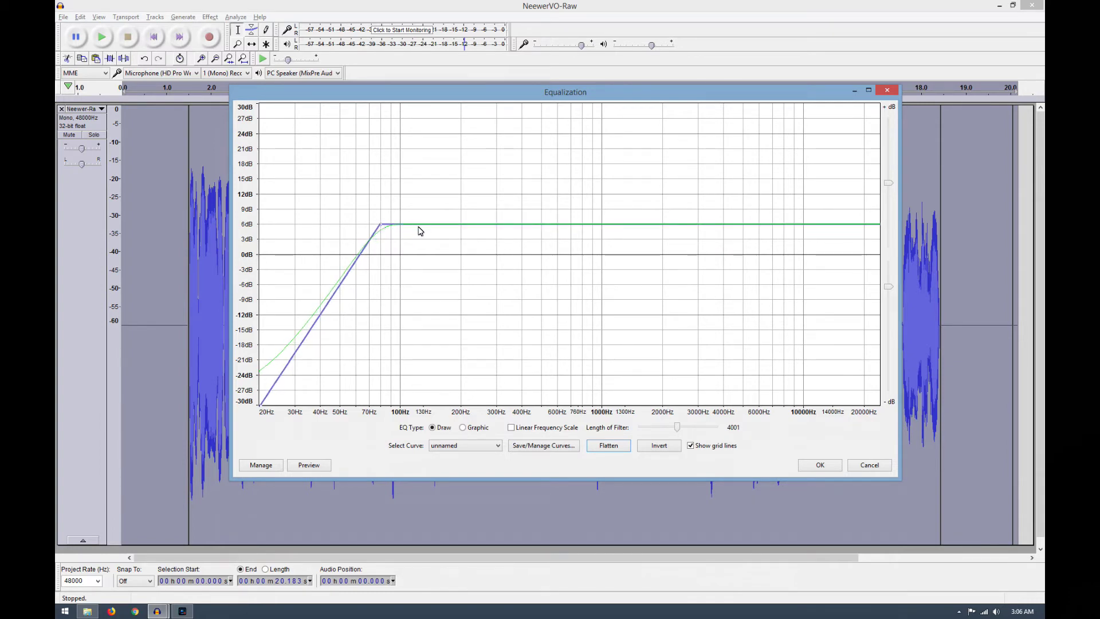
{"action": "left_click", "coordinate": [401, 224]}
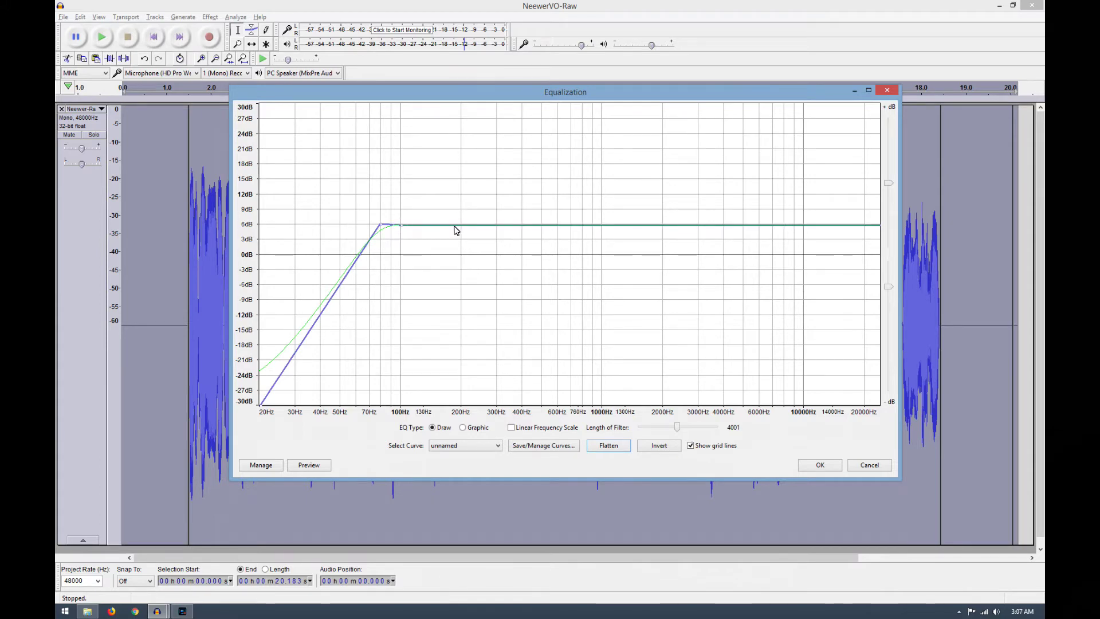
{"action": "left_click_drag", "start_coordinate": [462, 231], "coordinate": [462, 258]}
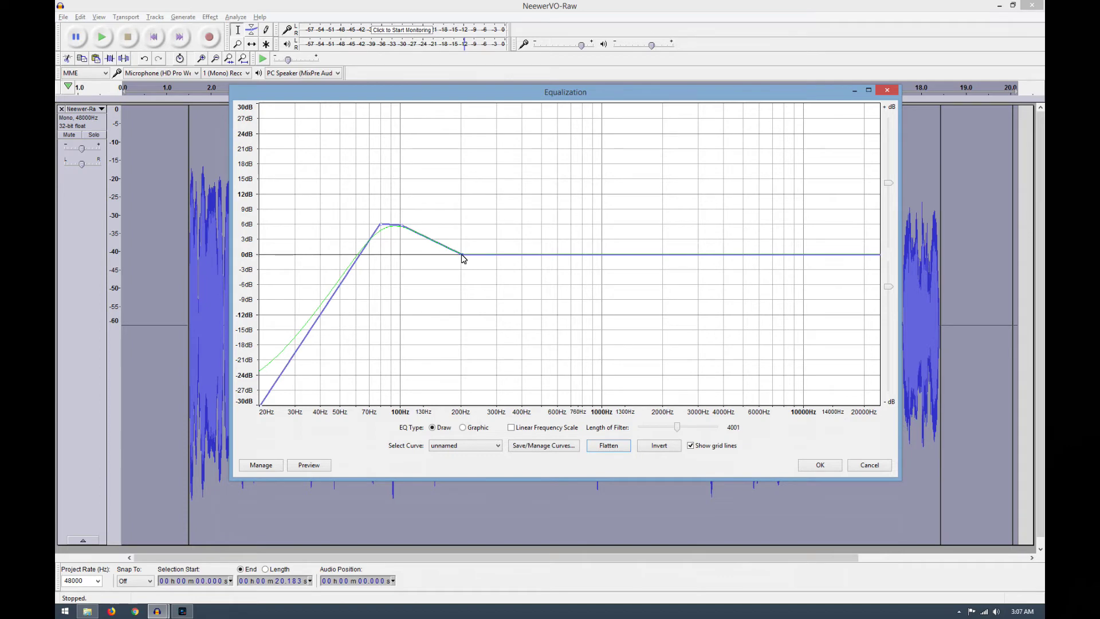
{"action": "left_click", "coordinate": [310, 465]}
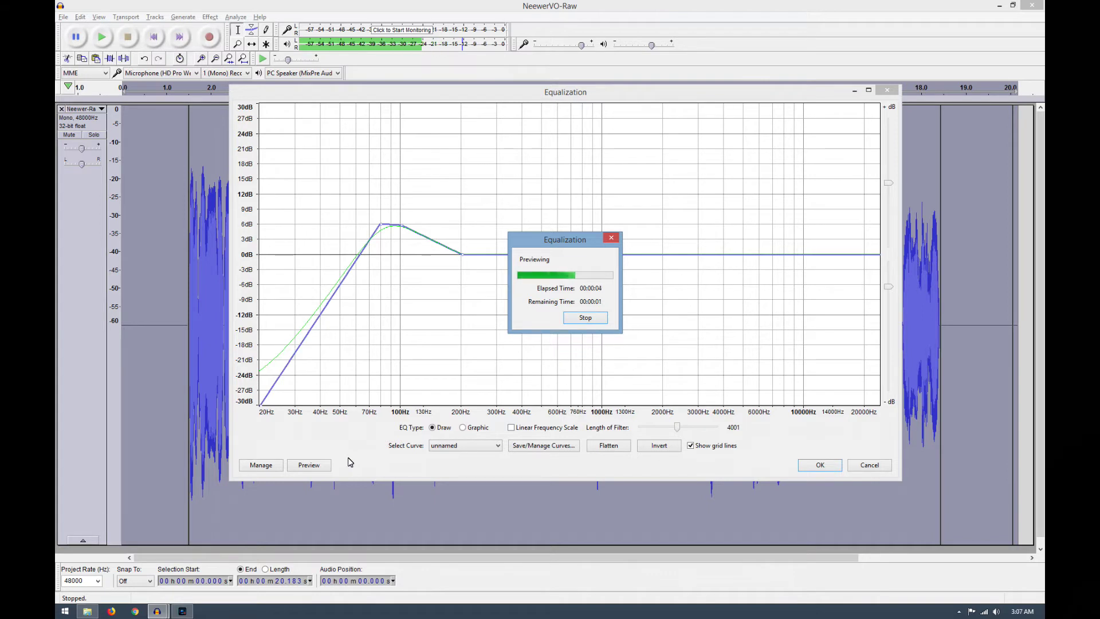
Raise the EQ curve above 200 Hz to about +3 dB and preview it.
{"action": "left_click", "coordinate": [585, 319]}
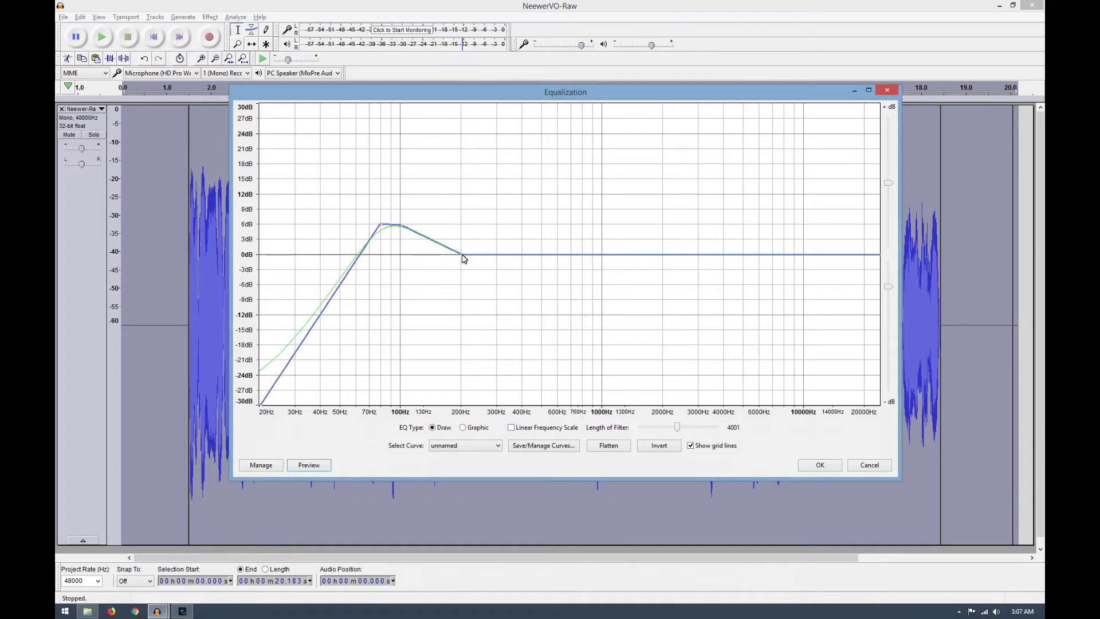
{"action": "left_click_drag", "start_coordinate": [463, 254], "coordinate": [467, 241]}
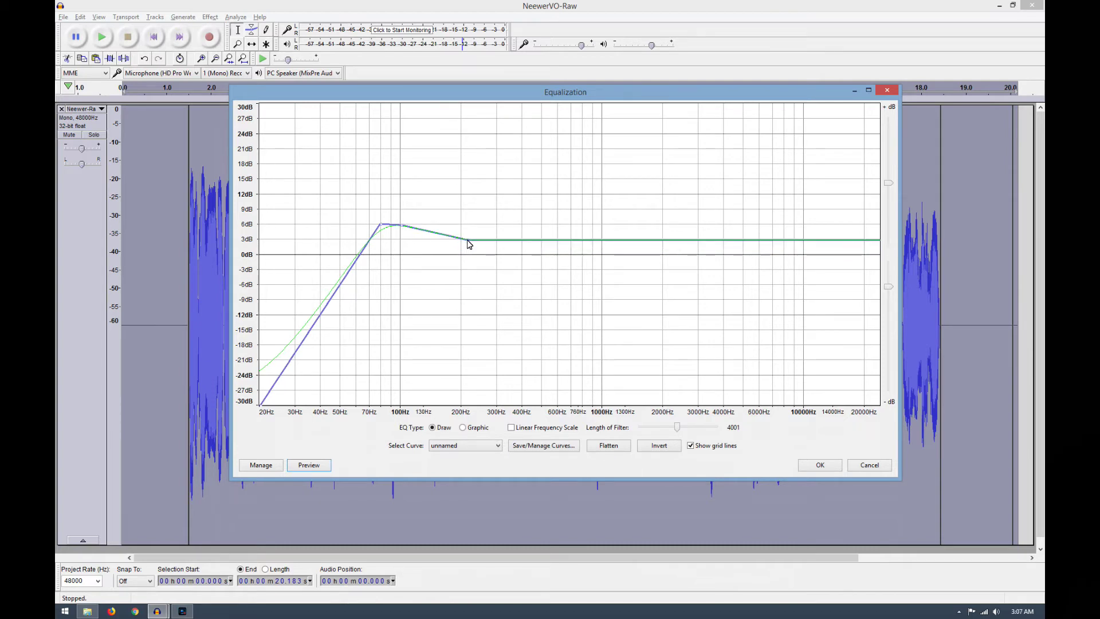
{"action": "left_click", "coordinate": [308, 470]}
Lower the 200 Hz node to about +1 dB and lift the 100 Hz node to +7.5 dB, previewing each change.
{"action": "left_click_drag", "start_coordinate": [470, 245], "coordinate": [440, 218]}
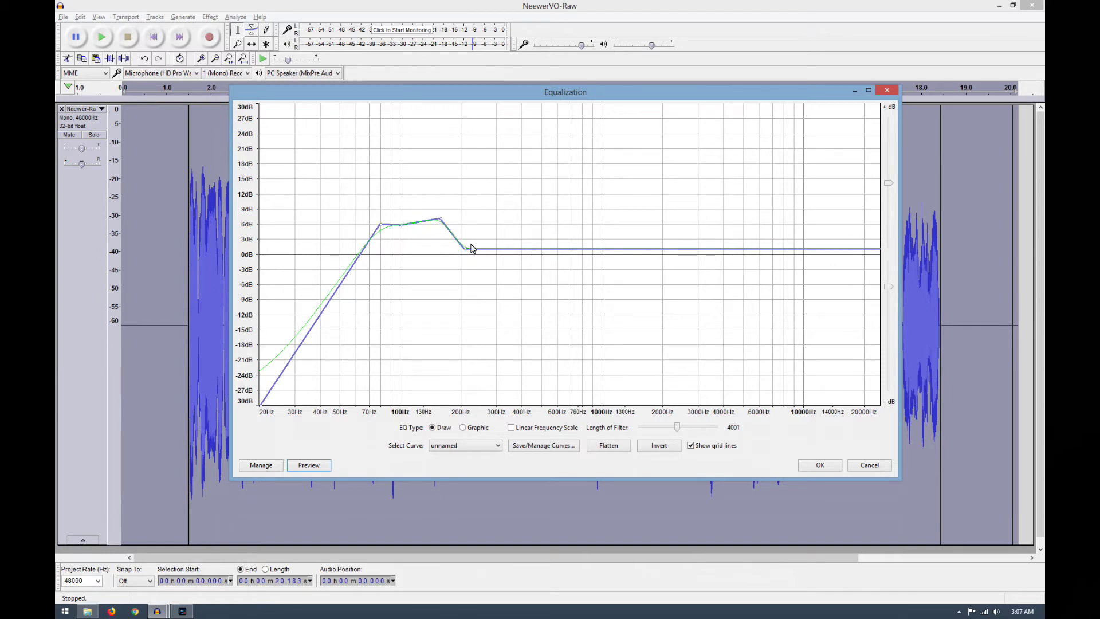
{"action": "left_click", "coordinate": [315, 468]}
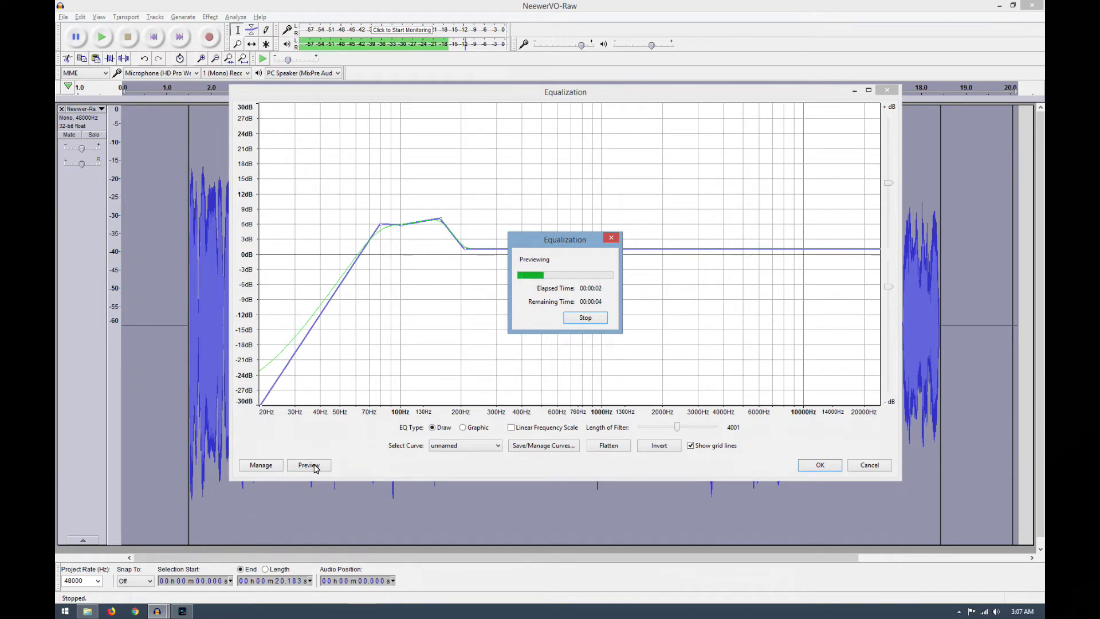
{"action": "left_click", "coordinate": [596, 319]}
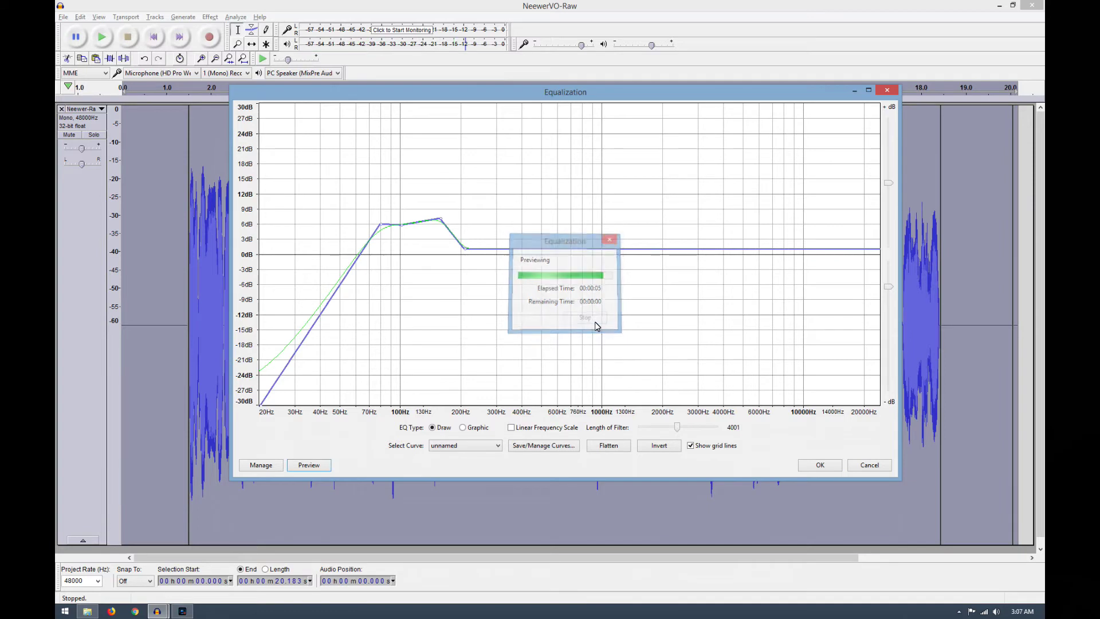
{"action": "left_click_drag", "start_coordinate": [403, 229], "coordinate": [435, 230]}
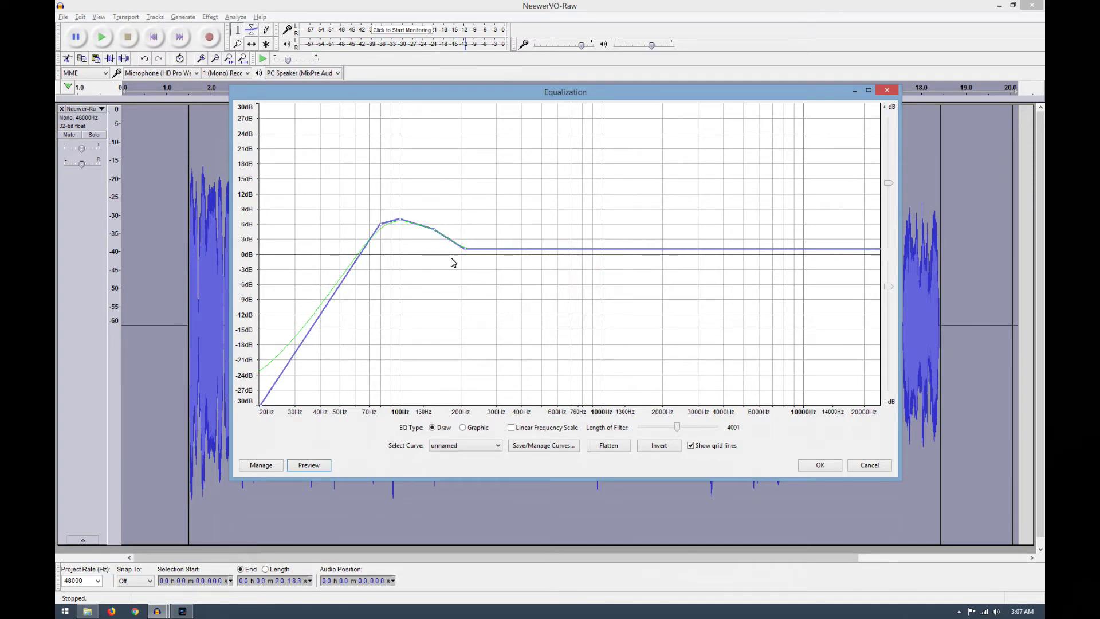
{"action": "left_click", "coordinate": [326, 465]}
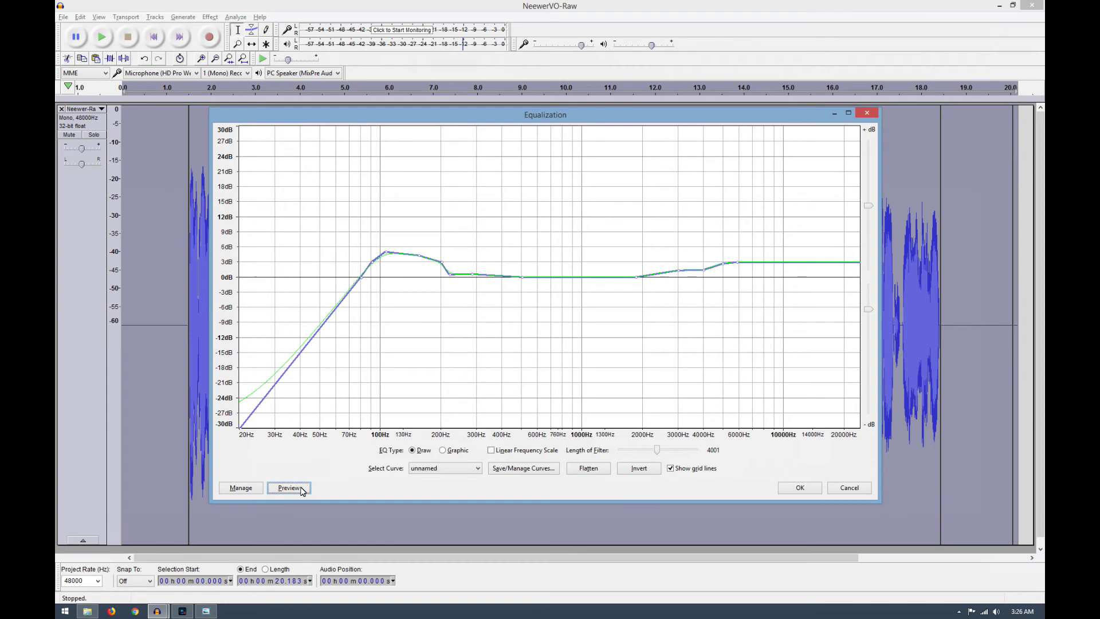
Preview and apply the custom EQ to the voiceover, then zoom out to show all 20.183 seconds.
{"action": "left_click", "coordinate": [300, 489]}
{"action": "left_click", "coordinate": [801, 488]}
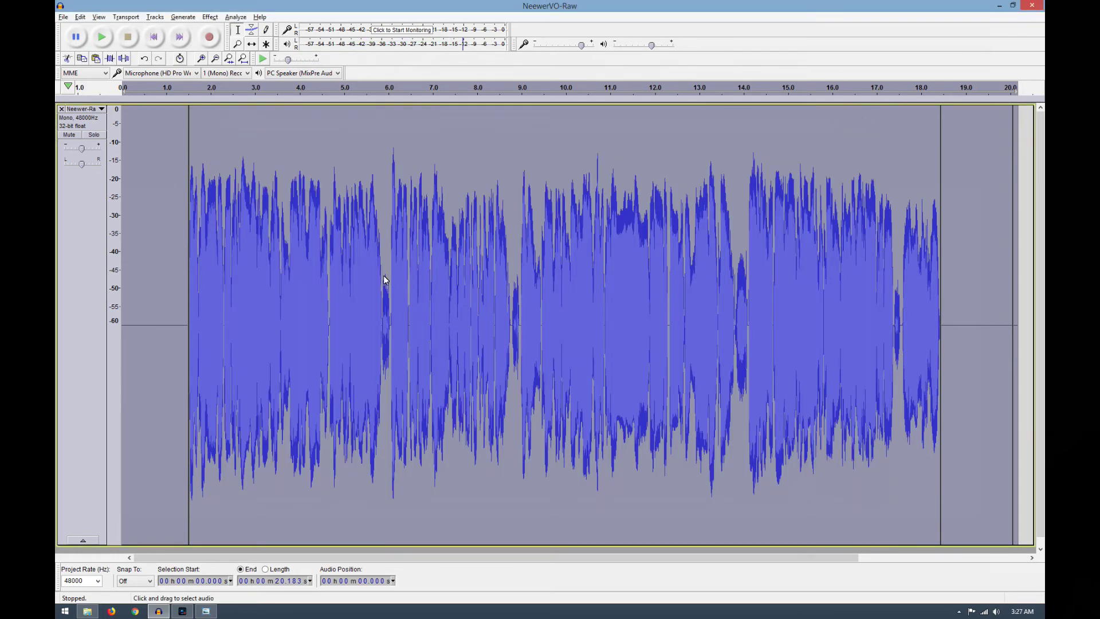
{"action": "left_click", "coordinate": [340, 263]}
{"action": "key", "text": "ctrl+3"}
{"action": "key", "text": "ctrl+3"}
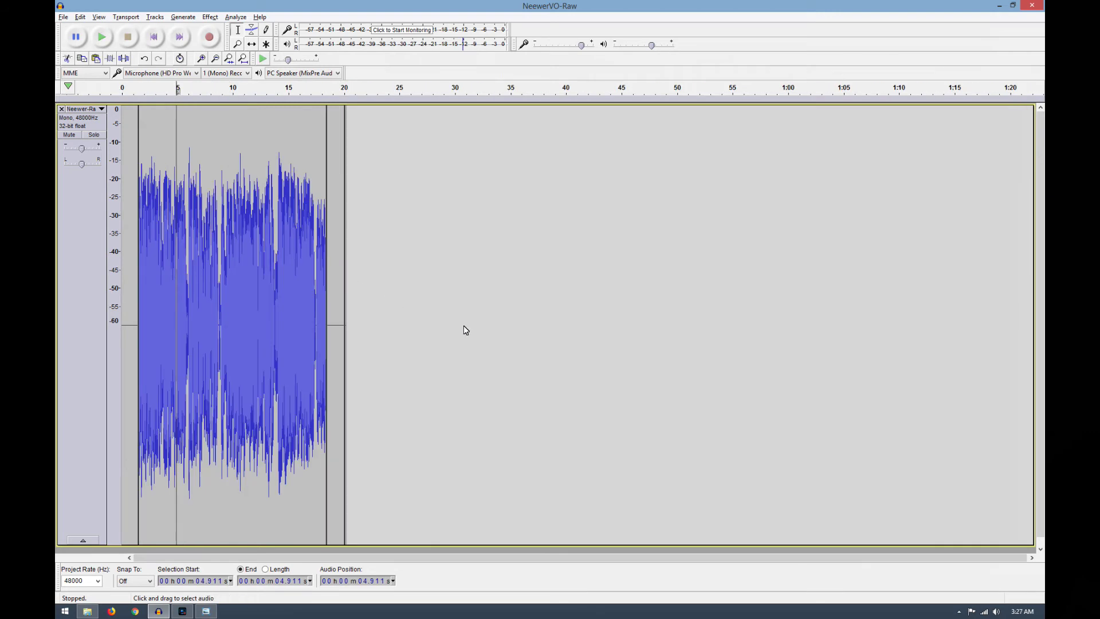
{"action": "left_click", "coordinate": [130, 294]}
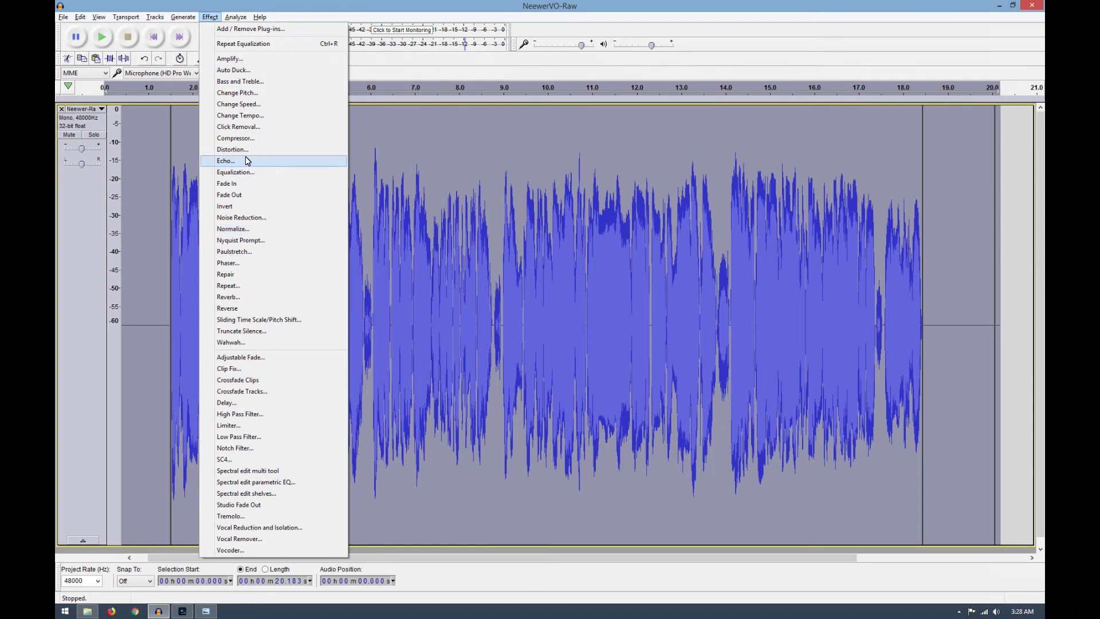
Open the Compressor effect and cancel it without applying, placing the playback point near 6.1 seconds.
{"action": "left_click", "coordinate": [238, 138]}
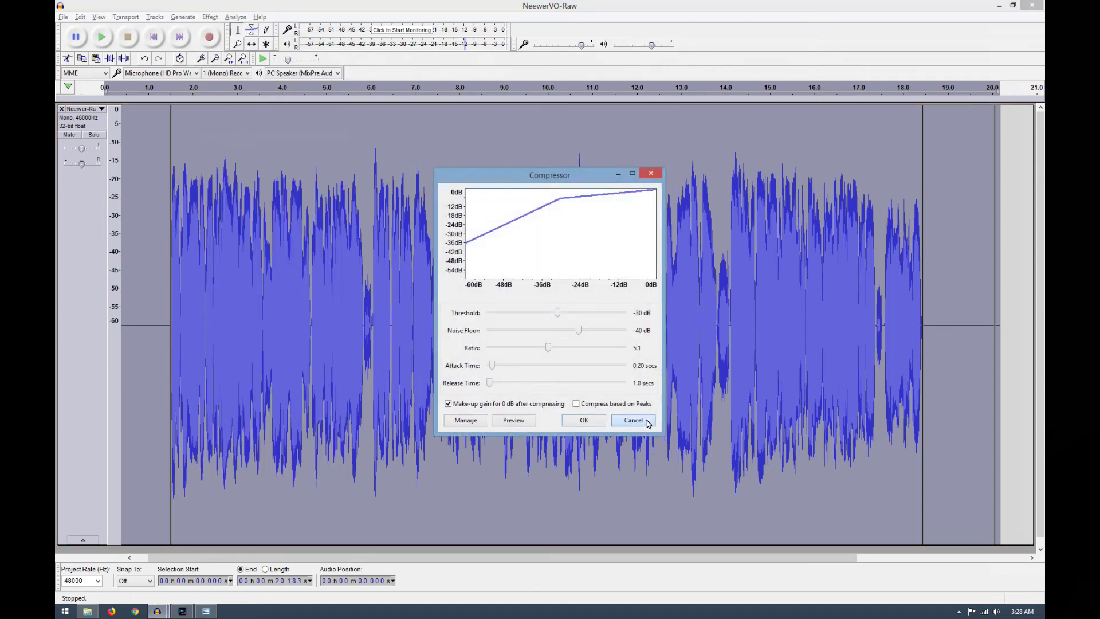
{"action": "left_click", "coordinate": [633, 420]}
{"action": "left_click", "coordinate": [375, 291]}
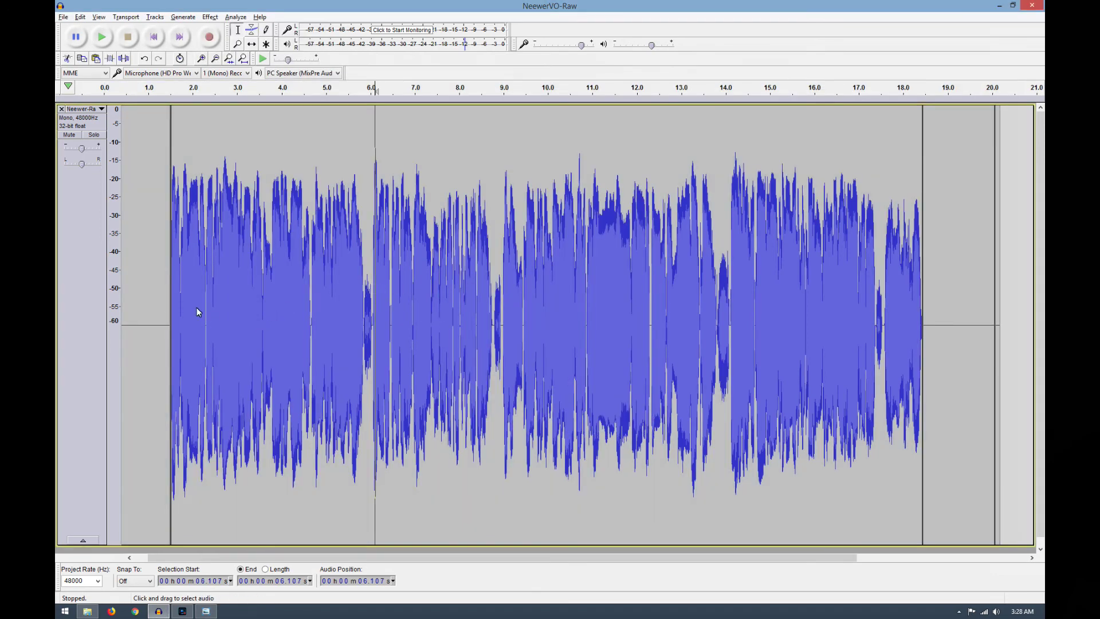